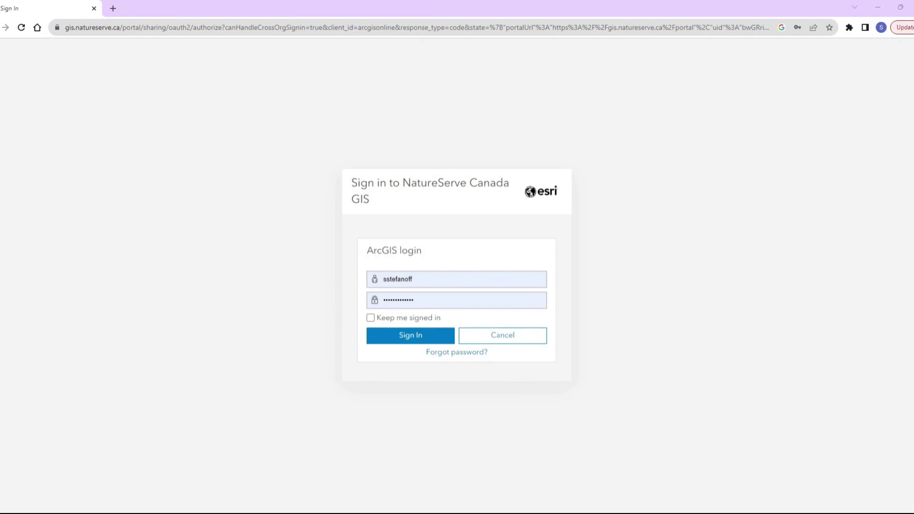
Step: Sign in to NatureServe Canada GIS with the prefilled credentials and accept the EBAR Reviewer welcome terms after reading them
{"action": "left_click", "coordinate": [410, 337]}
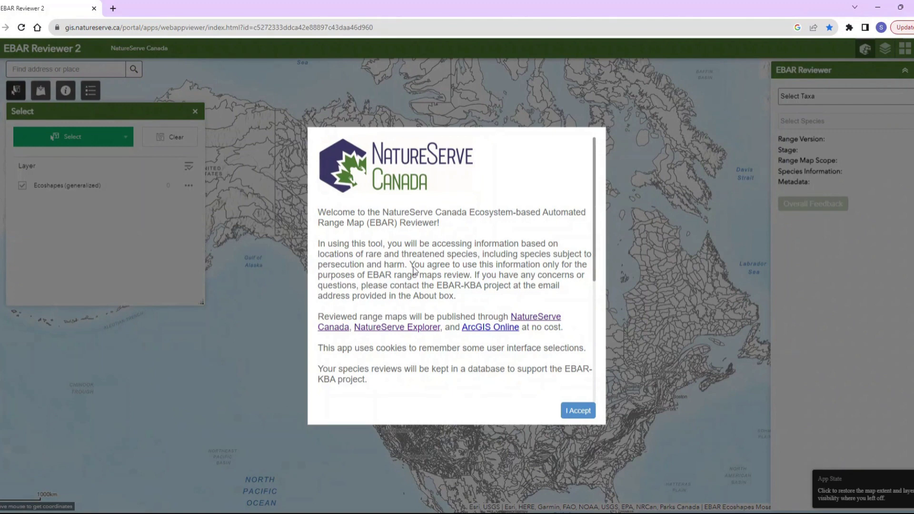
{"action": "scroll", "coordinate": [414, 270], "scroll_direction": "down", "scroll_amount": 3}
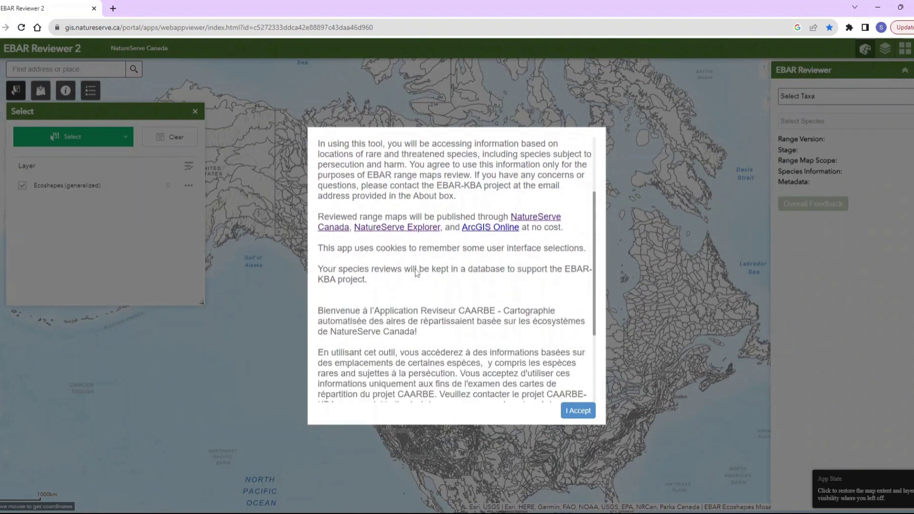
{"action": "scroll", "coordinate": [415, 269], "scroll_direction": "down", "scroll_amount": 2}
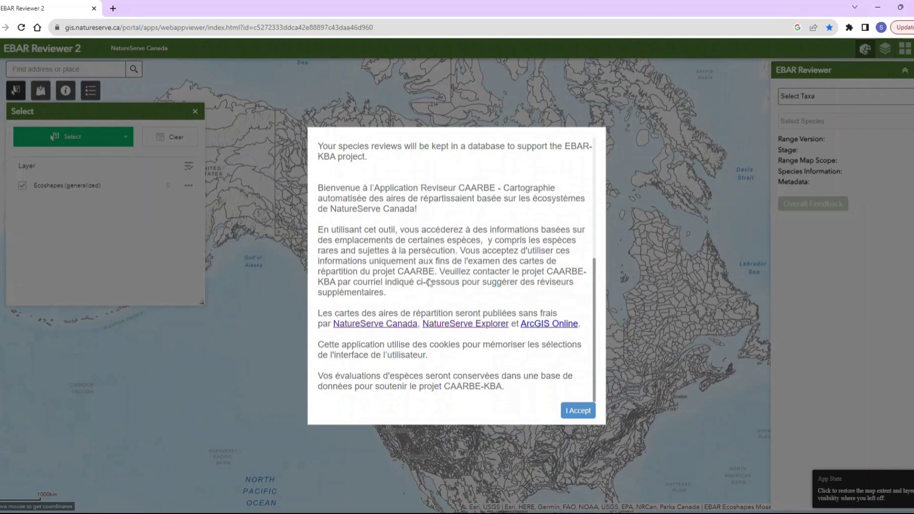
{"action": "left_click", "coordinate": [577, 410]}
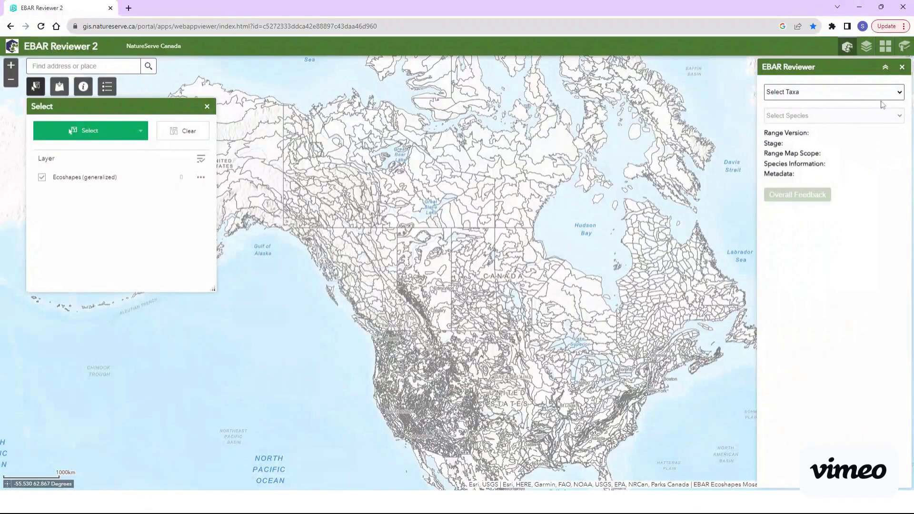
Step: Load the range map for Acella haldemani from the Freshwater Snails taxa and display the map legend
{"action": "left_click", "coordinate": [830, 139]}
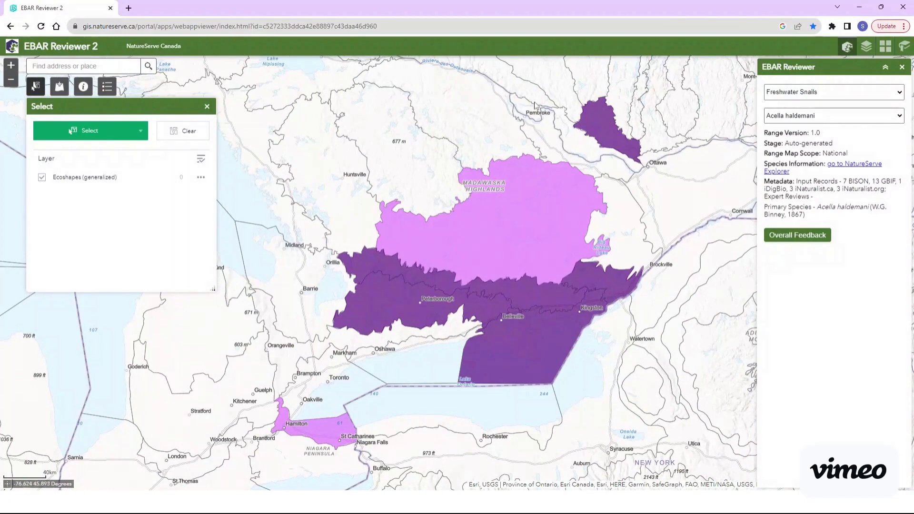
{"action": "left_click", "coordinate": [107, 88]}
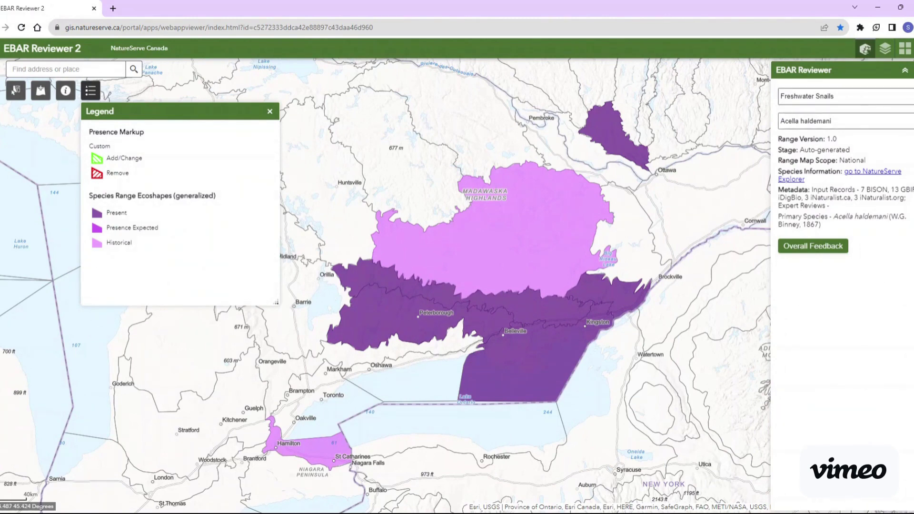
Step: Switch the range map to the Birds species Grus americana and look through its usage type and presence legend
{"action": "left_click", "coordinate": [862, 122]}
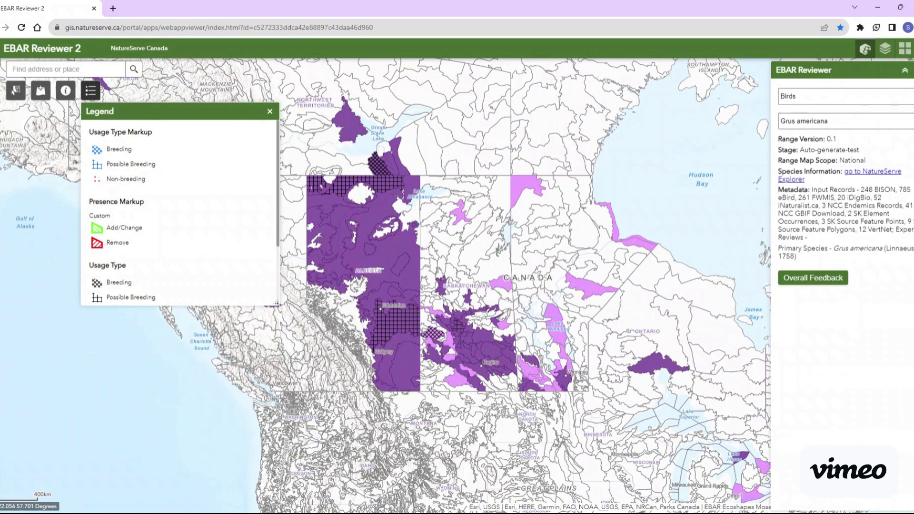
{"action": "scroll", "coordinate": [124, 212], "scroll_direction": "down", "scroll_amount": 2}
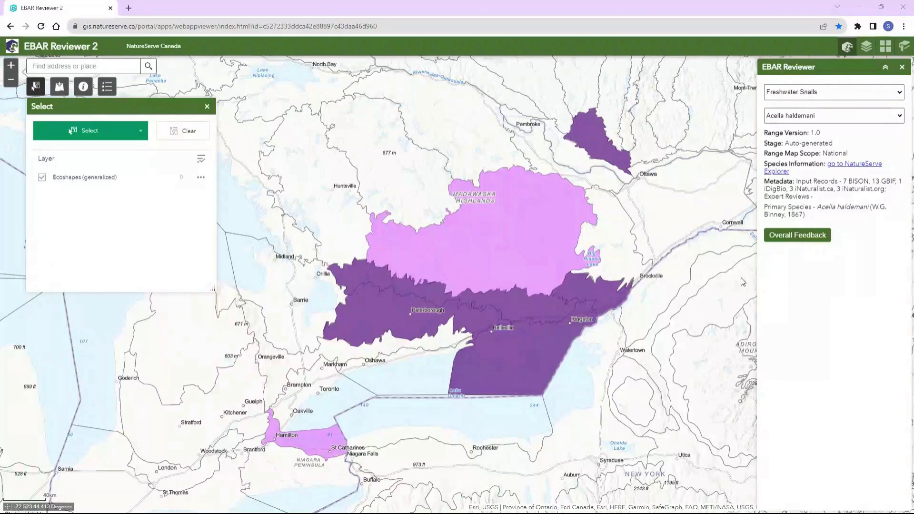
Step: Using selection by point on the Acella haldemani map, select the Bancroft, Havelock and Peterborough ecoshapes one after another
{"action": "left_click", "coordinate": [415, 194]}
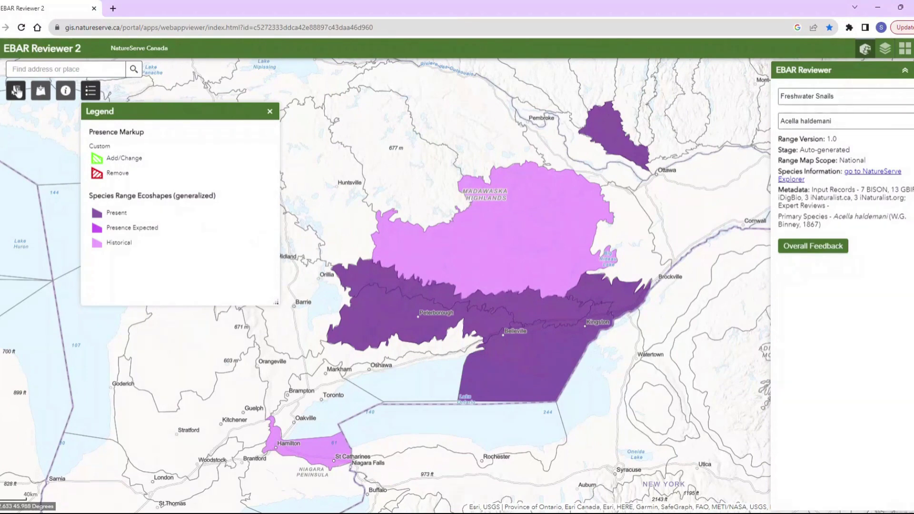
{"action": "left_click", "coordinate": [16, 91]}
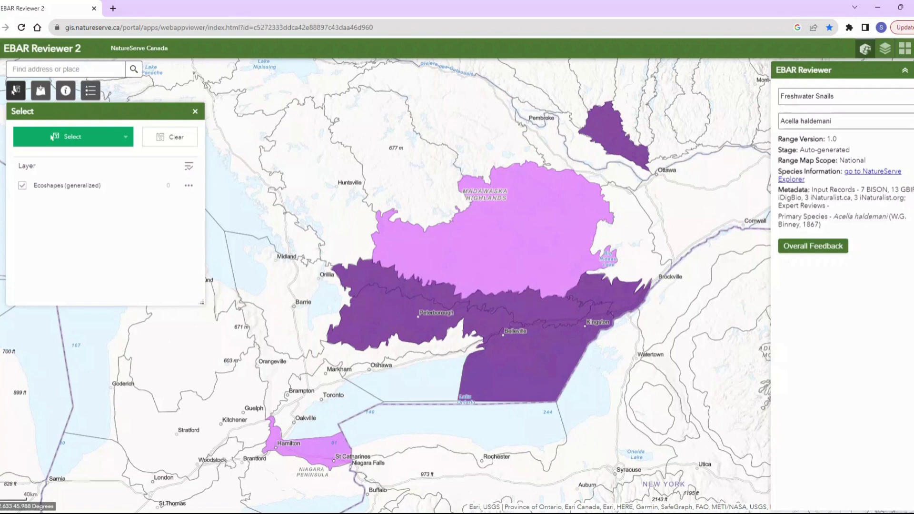
{"action": "left_click", "coordinate": [125, 138]}
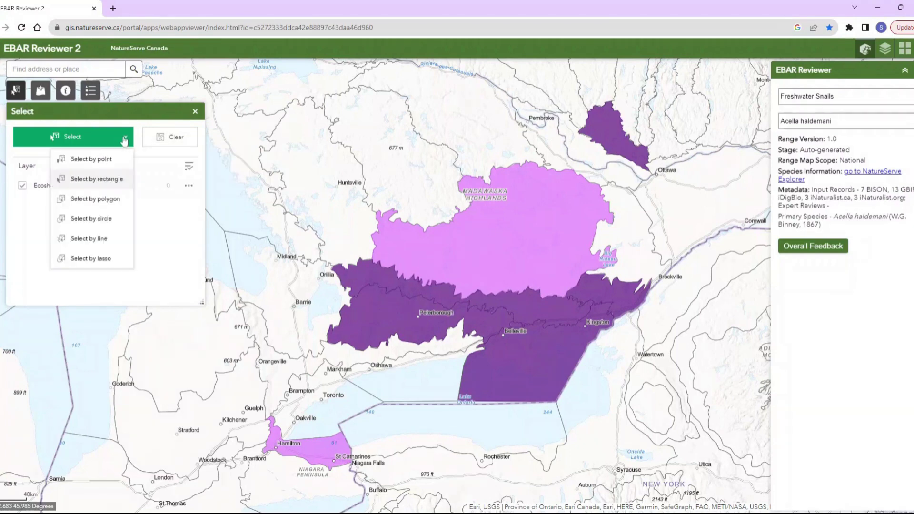
{"action": "left_click", "coordinate": [110, 161]}
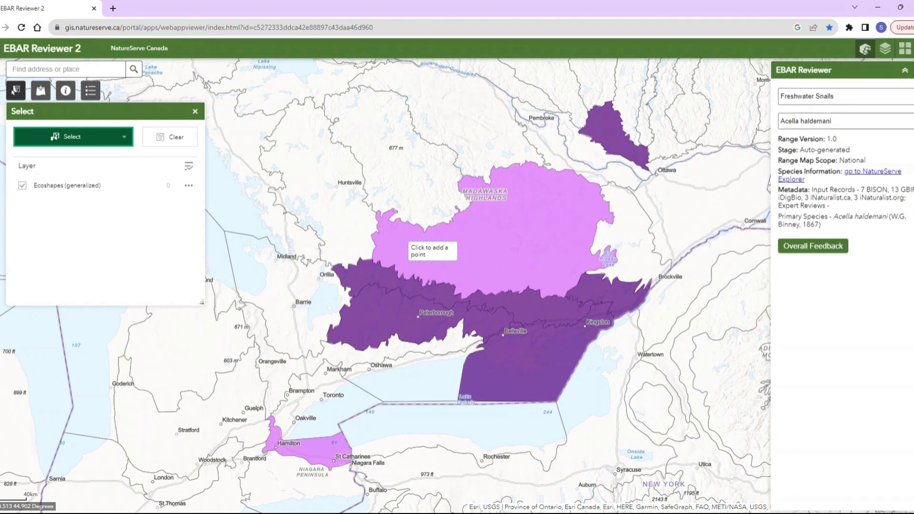
{"action": "left_click", "coordinate": [402, 246]}
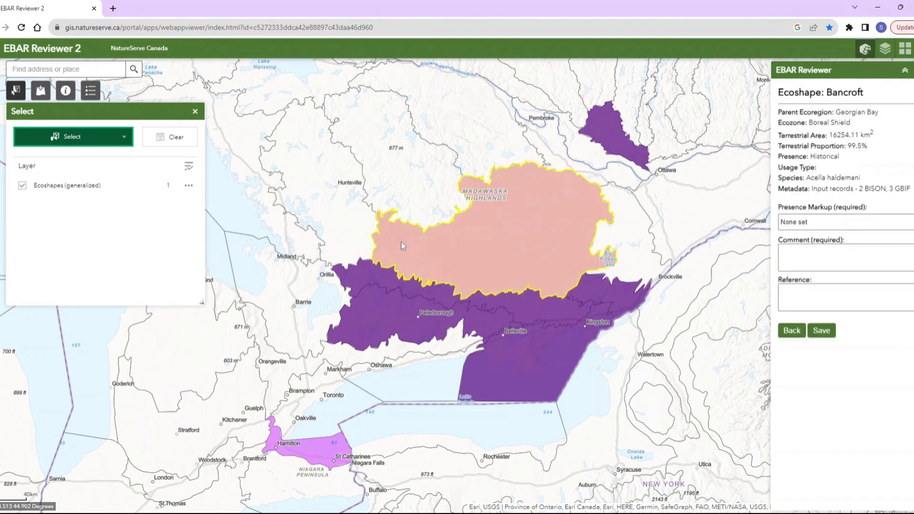
{"action": "left_click", "coordinate": [379, 280]}
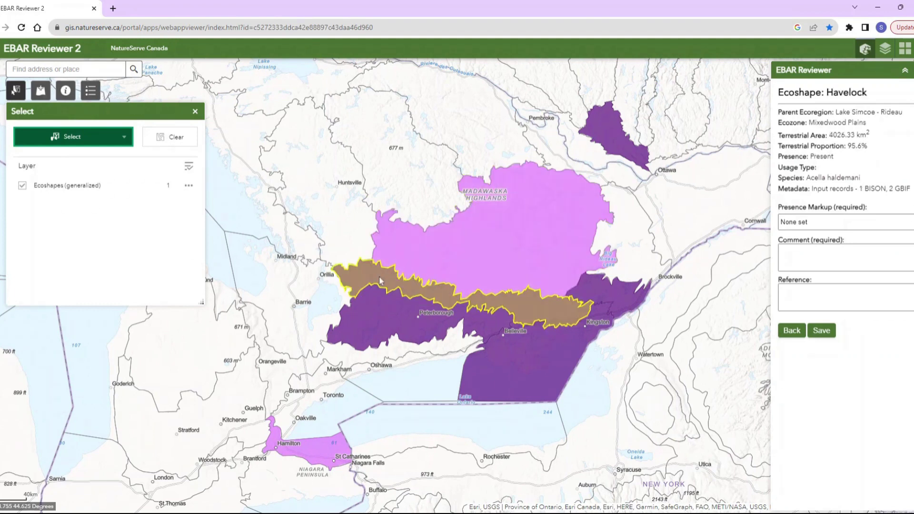
{"action": "left_click", "coordinate": [377, 305]}
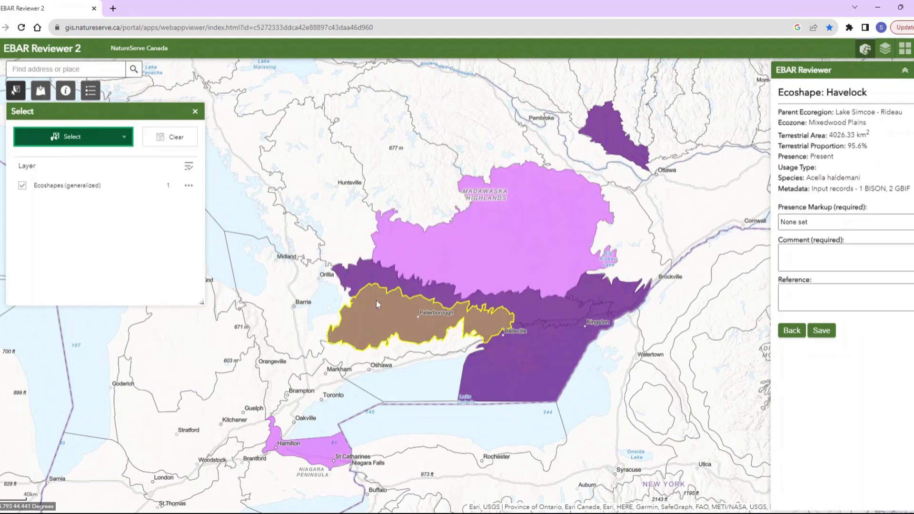
Step: Switch to selection by rectangle and select several groups of neighbouring ecoshapes around Peterborough and Kingston
{"action": "left_click", "coordinate": [123, 138]}
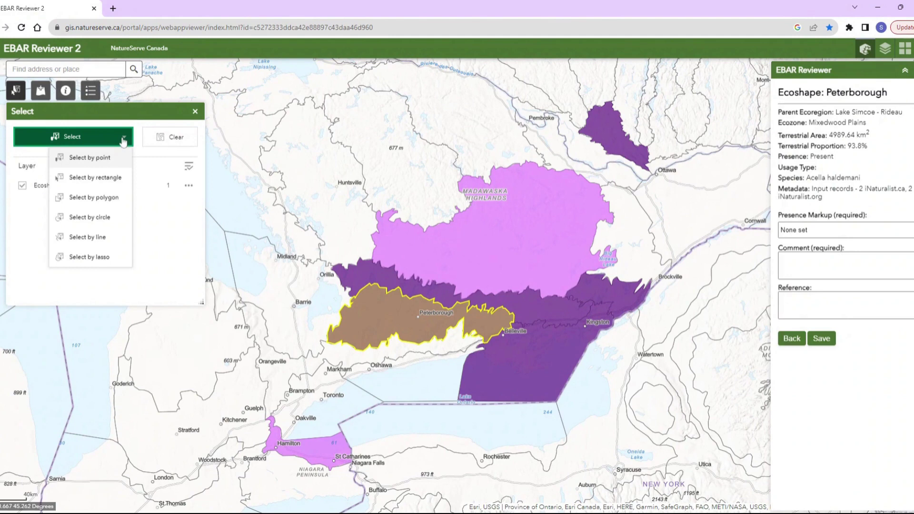
{"action": "left_click", "coordinate": [110, 178]}
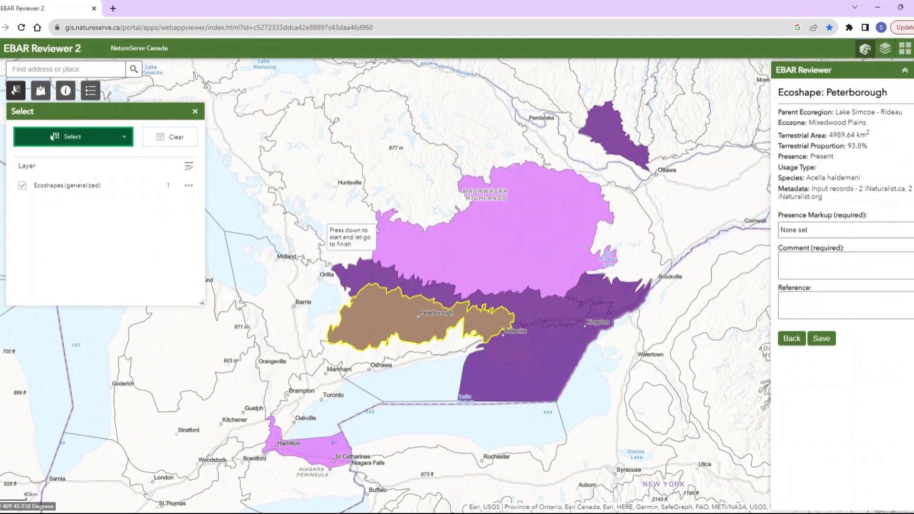
{"action": "left_click_drag", "start_coordinate": [483, 236], "coordinate": [586, 303]}
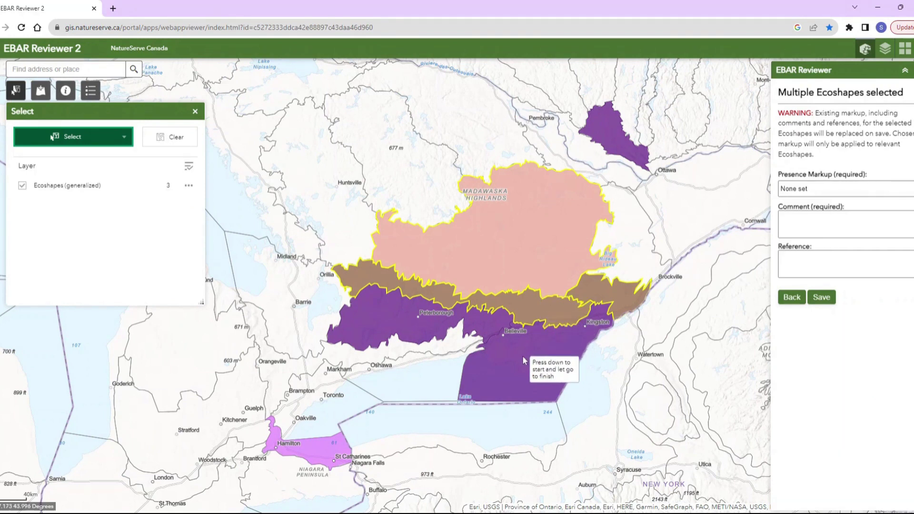
{"action": "left_click_drag", "start_coordinate": [522, 356], "coordinate": [475, 326]}
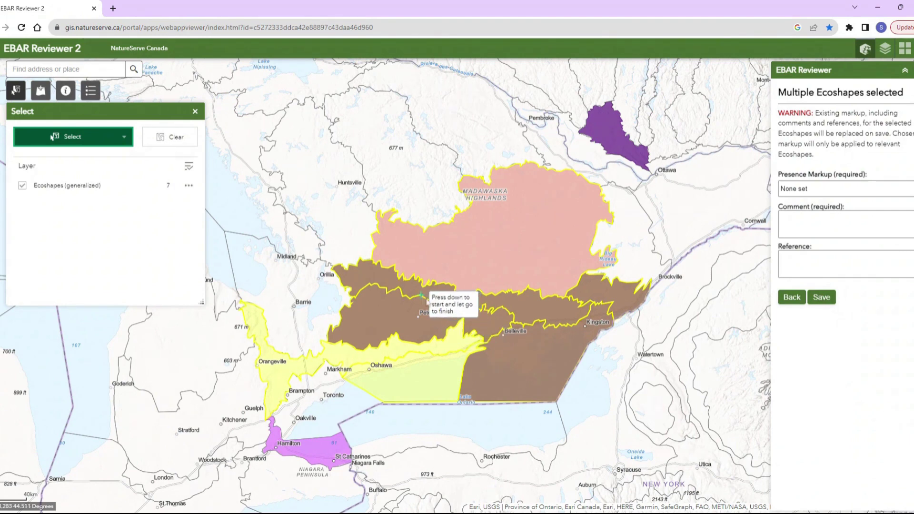
{"action": "left_click_drag", "start_coordinate": [420, 295], "coordinate": [493, 326]}
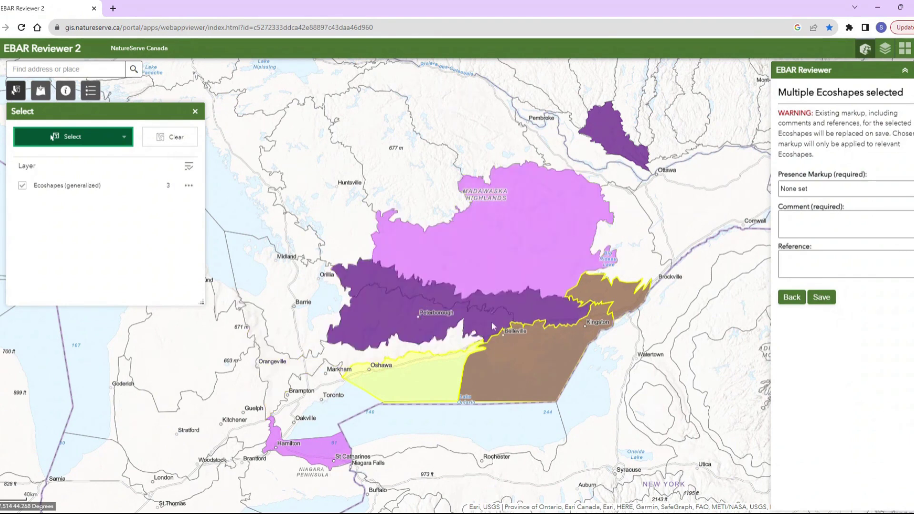
Step: Select only the Picton ecoshape and examine its presence, metadata and markup fields
{"action": "left_click", "coordinate": [492, 321]}
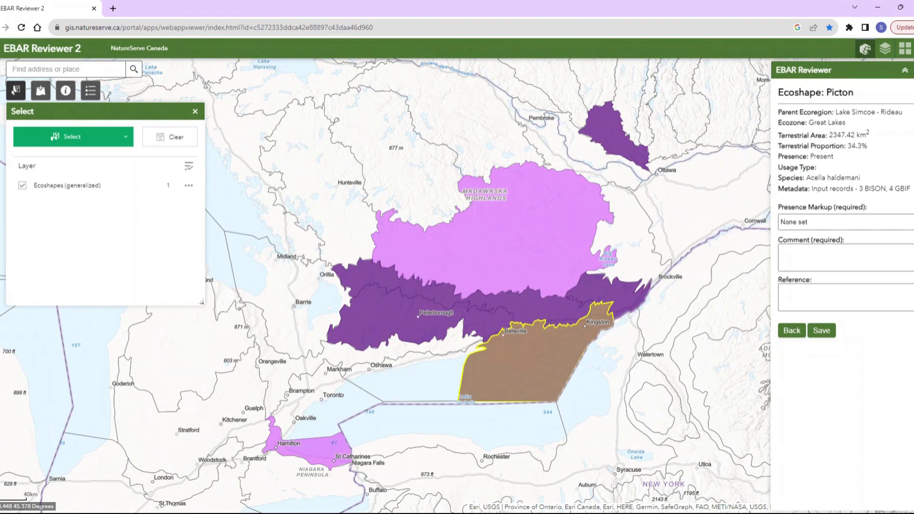
{"action": "left_click_drag", "start_coordinate": [810, 156], "coordinate": [836, 159]}
{"action": "left_click", "coordinate": [825, 393]}
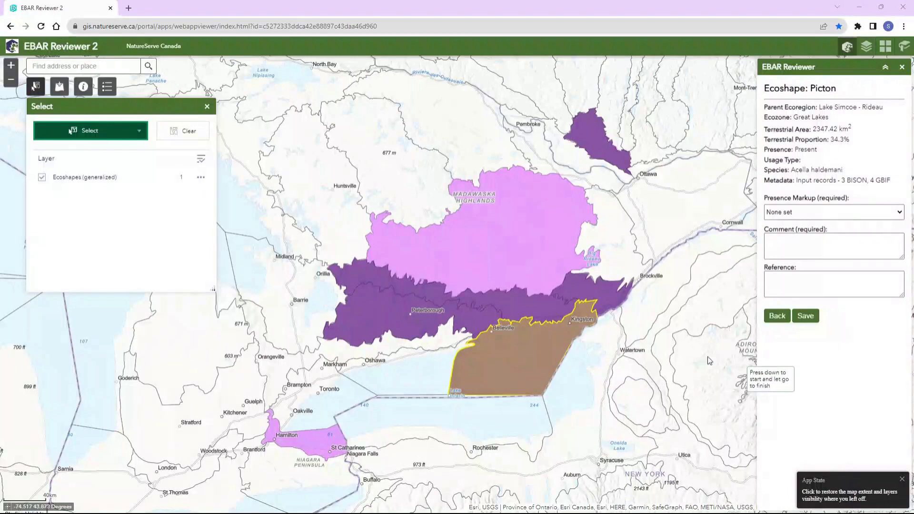
Step: Select a group of ecoshapes between Peterborough and Belleville with a rectangle, and clear the selection
{"action": "left_click_drag", "start_coordinate": [470, 301], "coordinate": [513, 336]}
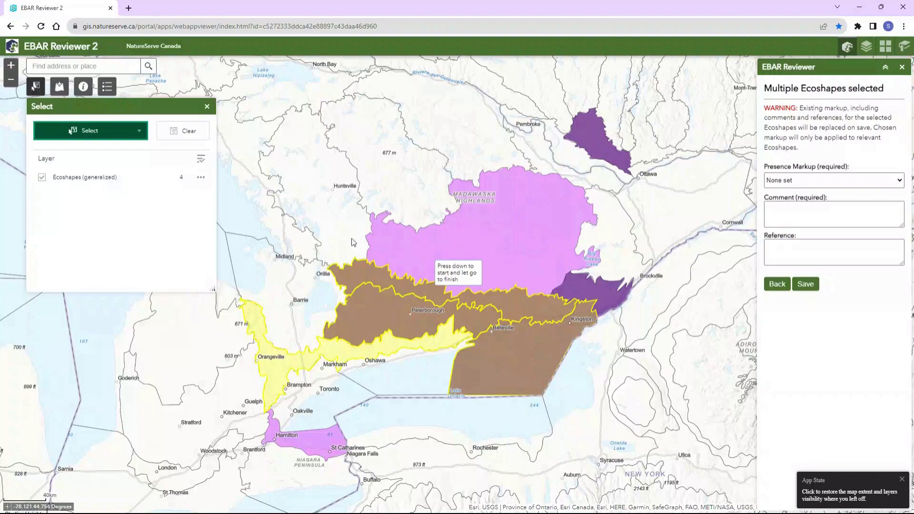
{"action": "left_click", "coordinate": [193, 137]}
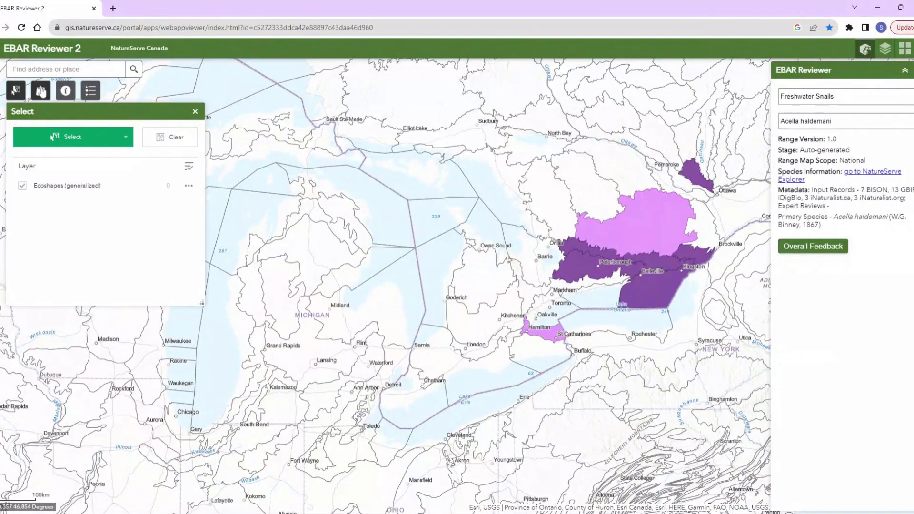
Step: Search ArcGIS Online for "basemap" and add the World Topographic Map to the map
{"action": "left_click", "coordinate": [42, 92]}
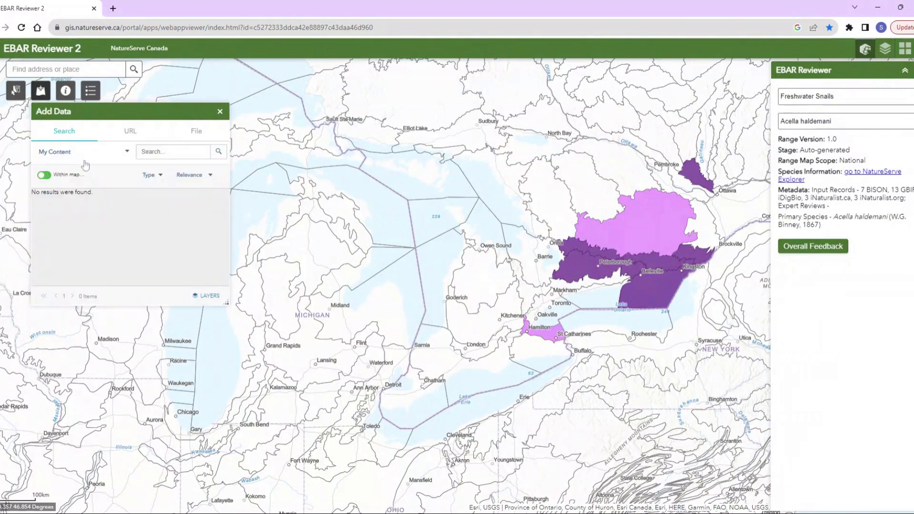
{"action": "left_click", "coordinate": [126, 152]}
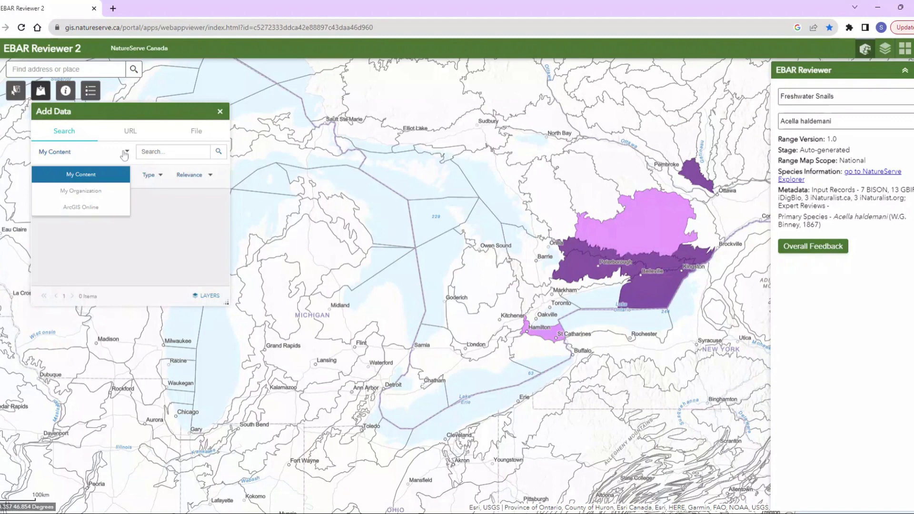
{"action": "left_click", "coordinate": [92, 208]}
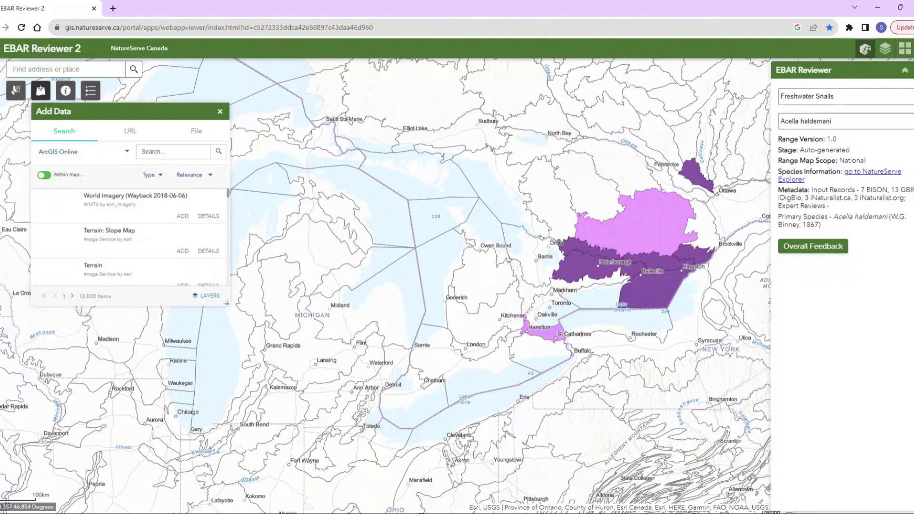
{"action": "left_click", "coordinate": [171, 152]}
{"action": "type", "text": "basemap"}
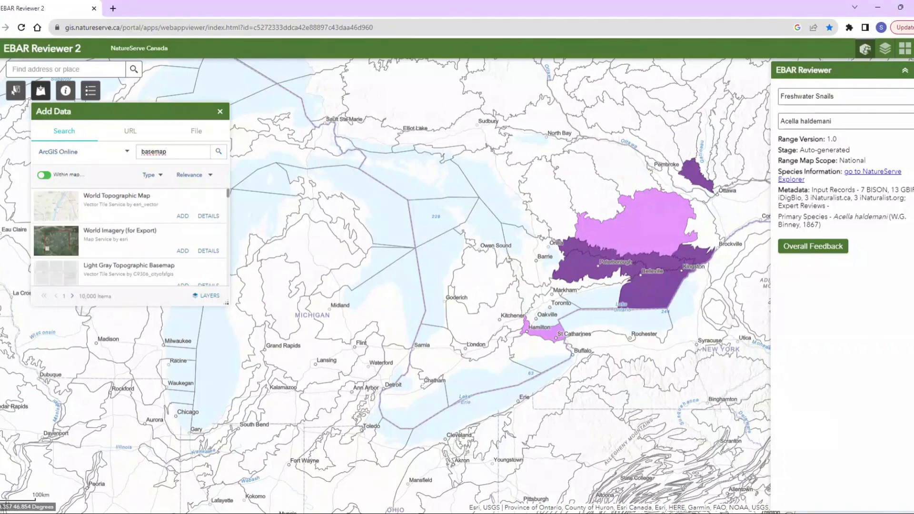
{"action": "left_click", "coordinate": [182, 216]}
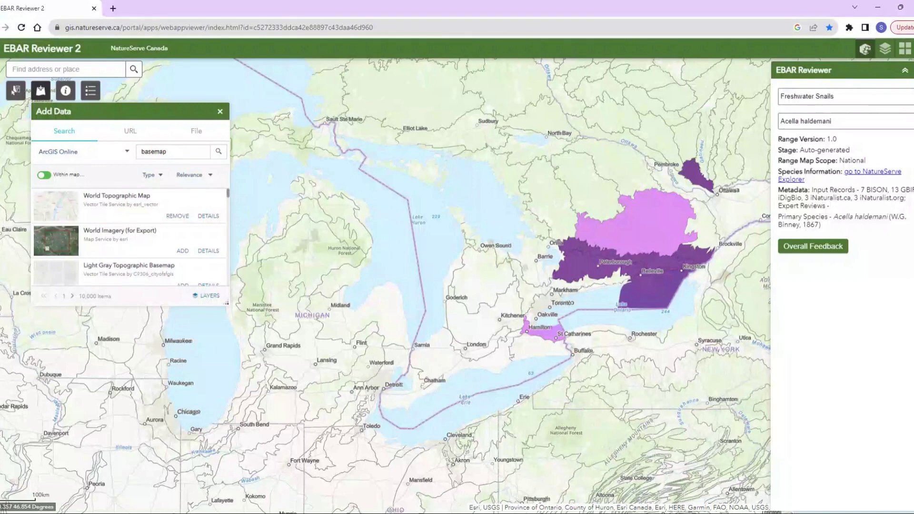
Step: Add the local file TEST.csv to the map as a data layer
{"action": "left_click", "coordinate": [198, 132]}
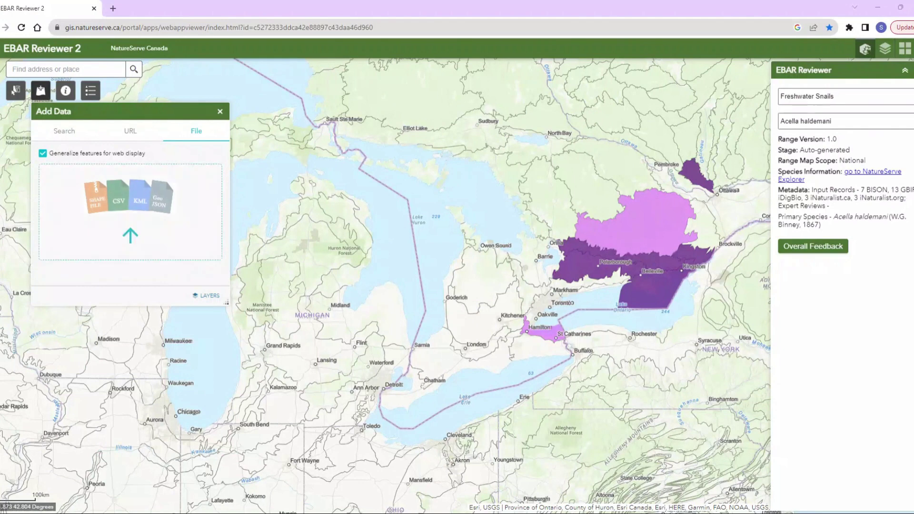
{"action": "key", "text": "Return"}
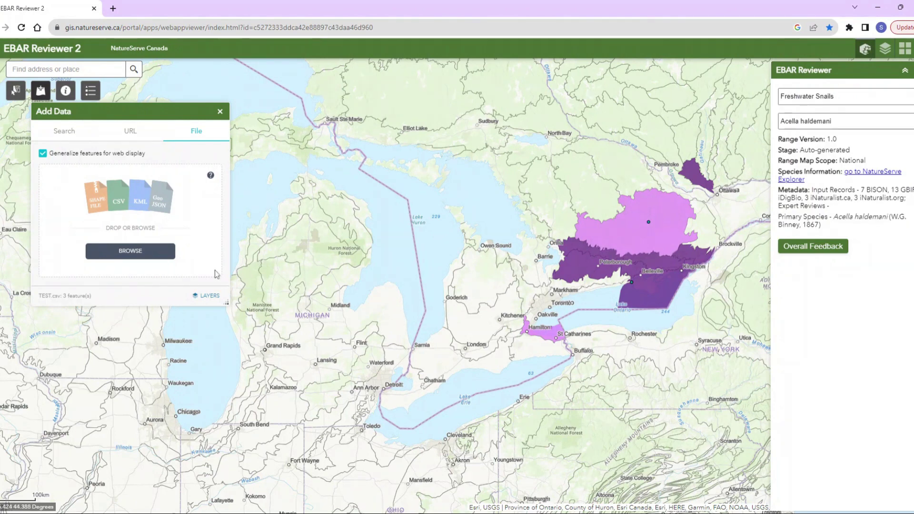
Step: Remove the World Topographic Map from the added data layers
{"action": "left_click", "coordinate": [202, 298]}
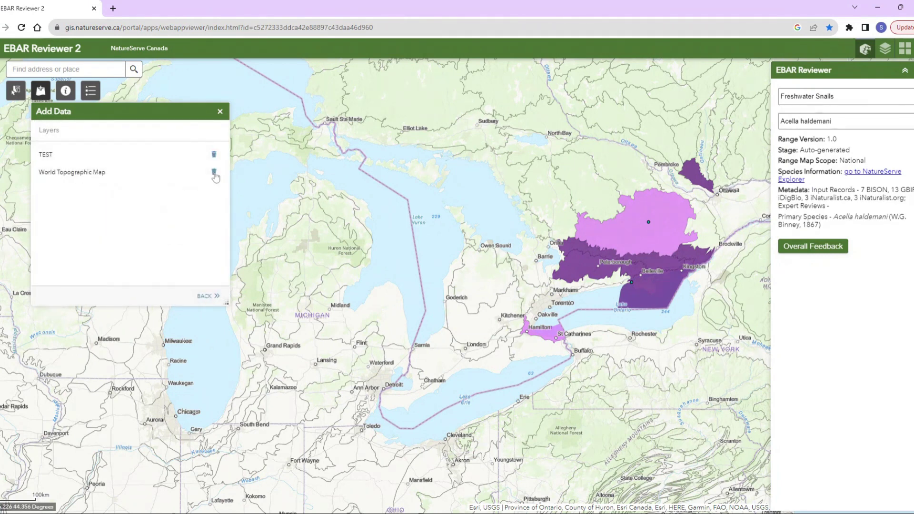
{"action": "left_click", "coordinate": [214, 172]}
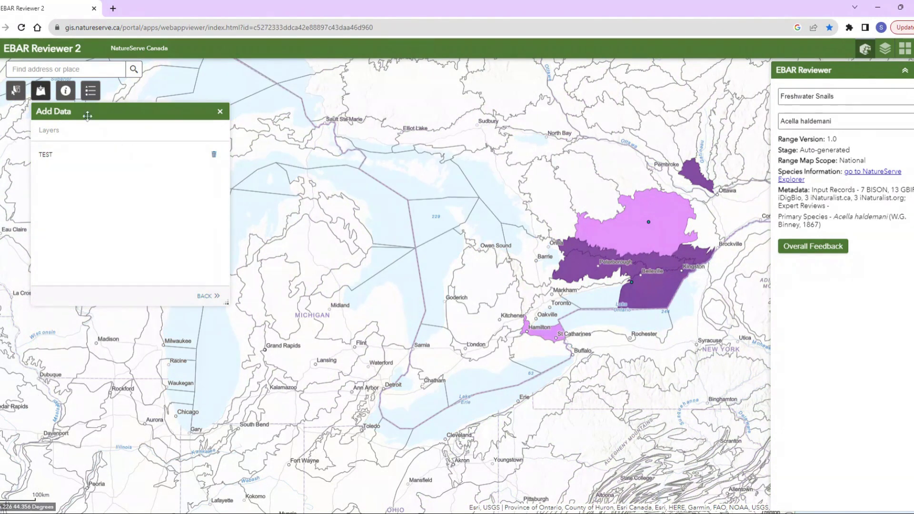
Step: Open the application's About information, and display the list of map layers
{"action": "left_click", "coordinate": [66, 93]}
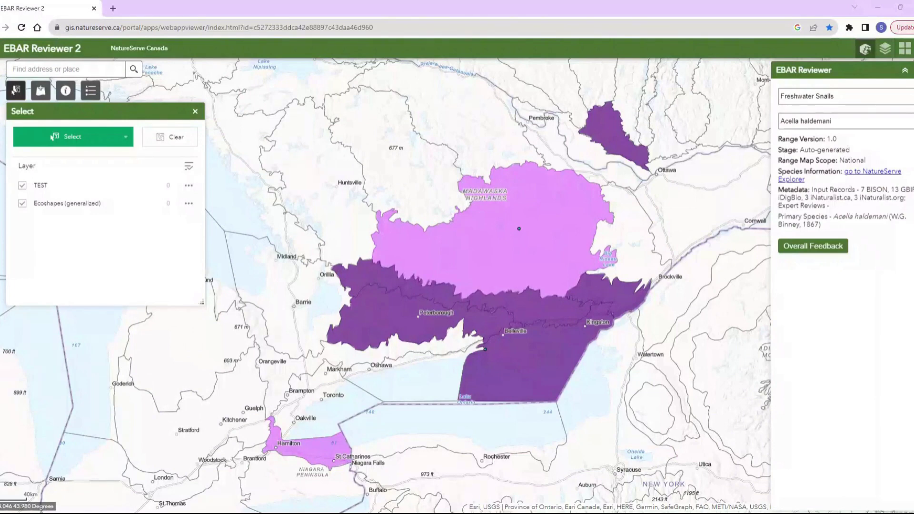
{"action": "left_click", "coordinate": [886, 49]}
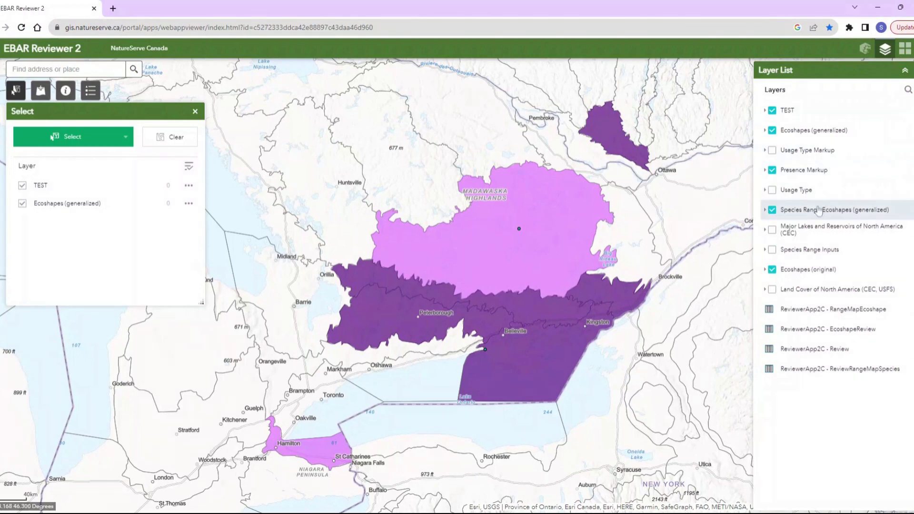
Step: Preview the Major Lakes and Reservoirs of North America layer, and show the Species Range Inputs layer with its non-restricted inputs symbol
{"action": "left_click", "coordinate": [772, 231]}
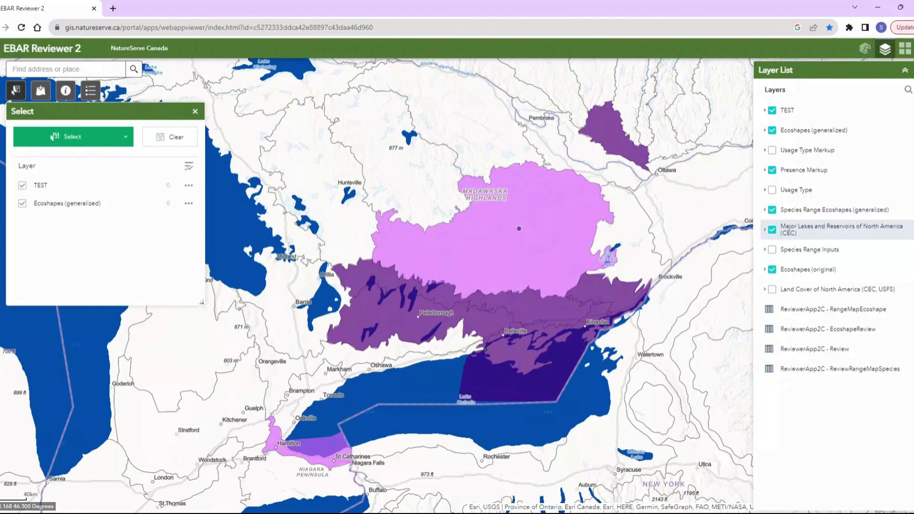
{"action": "left_click", "coordinate": [772, 230]}
{"action": "left_click", "coordinate": [771, 250]}
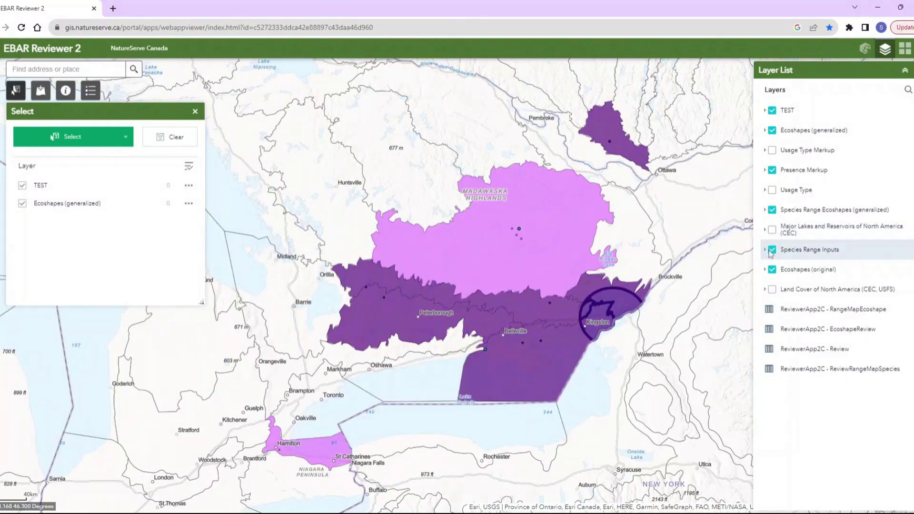
{"action": "left_click", "coordinate": [765, 250]}
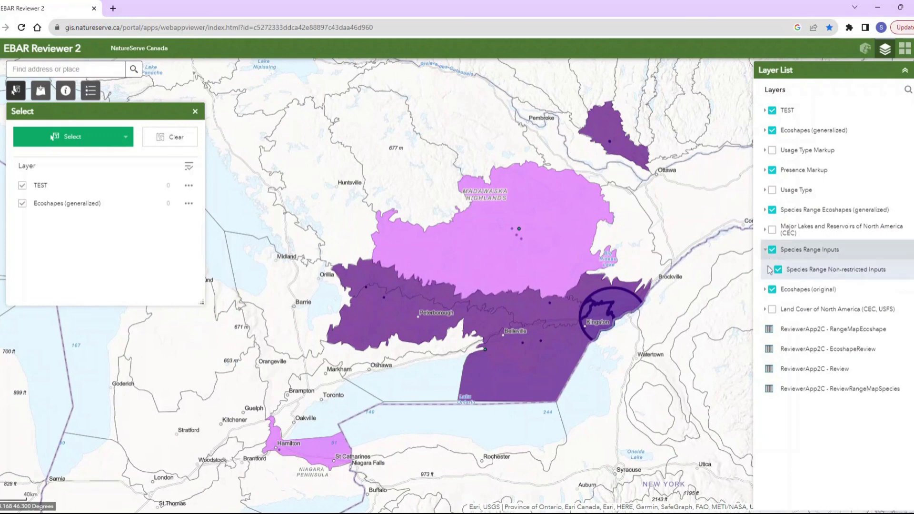
{"action": "left_click", "coordinate": [771, 270]}
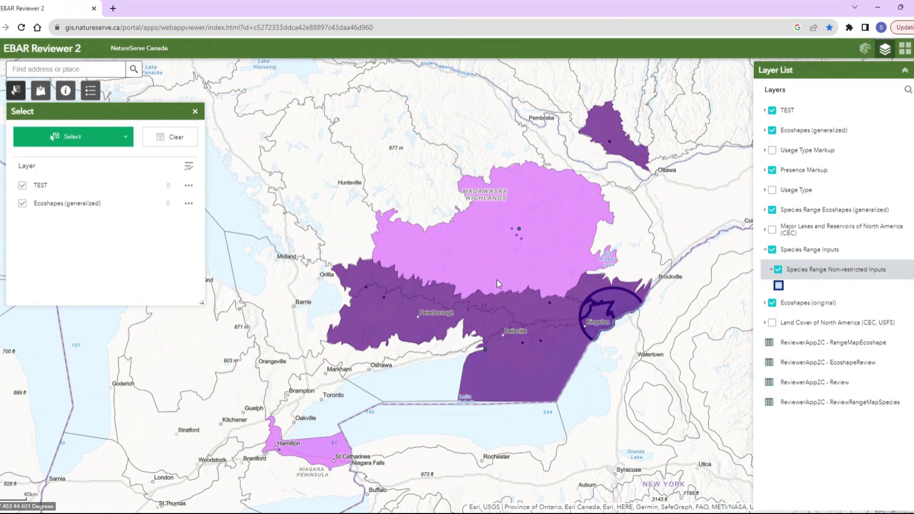
Step: Inspect the Species Range Inputs records at the point near Demorestville, checking each record's dataset source name and the maximum date
{"action": "scroll", "coordinate": [497, 280], "scroll_direction": "down", "scroll_amount": 4}
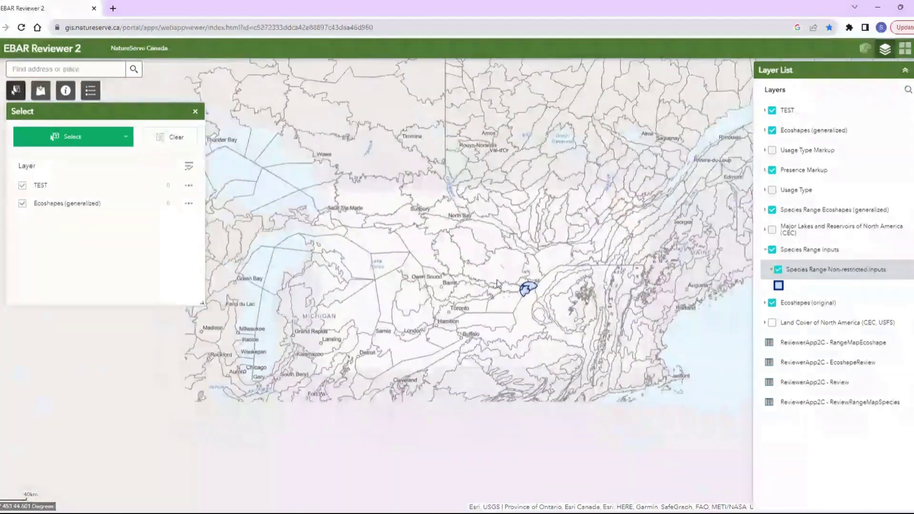
{"action": "scroll", "coordinate": [497, 284], "scroll_direction": "up", "scroll_amount": 4}
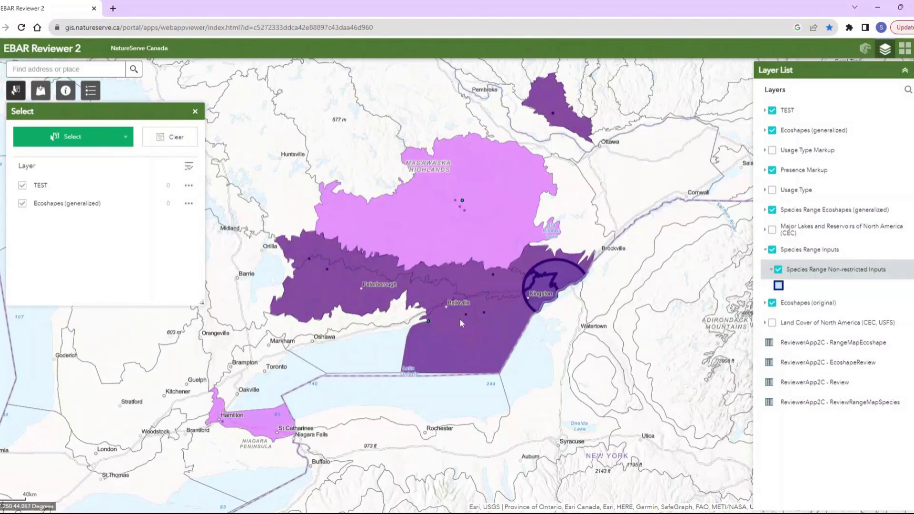
{"action": "scroll", "coordinate": [465, 314], "scroll_direction": "up", "scroll_amount": 2}
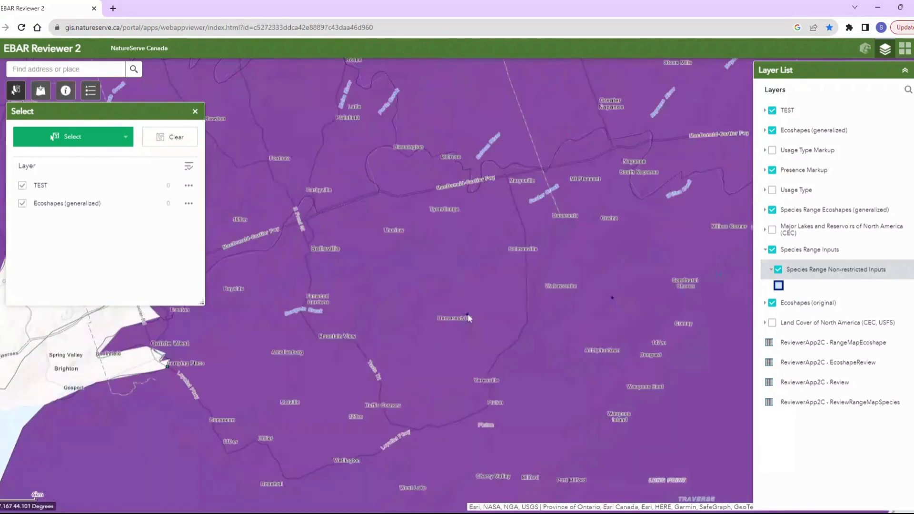
{"action": "left_click", "coordinate": [468, 317]}
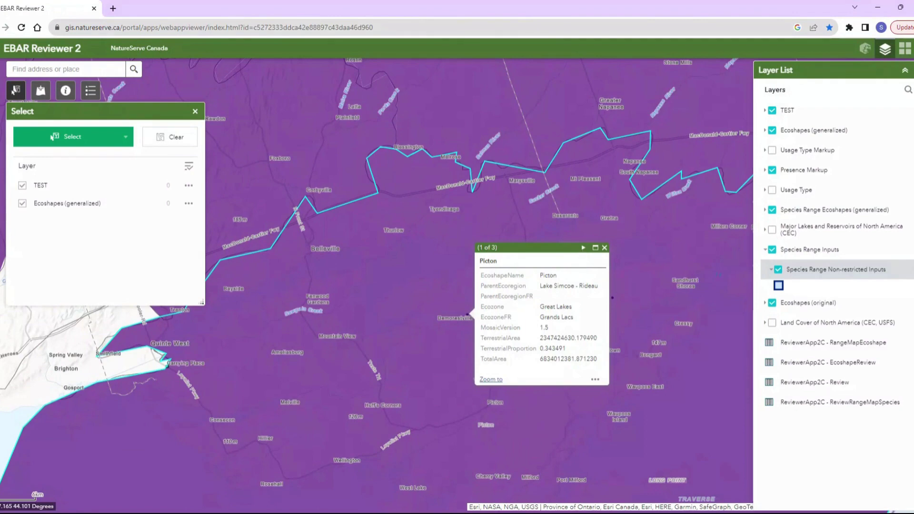
{"action": "left_click", "coordinate": [583, 248]}
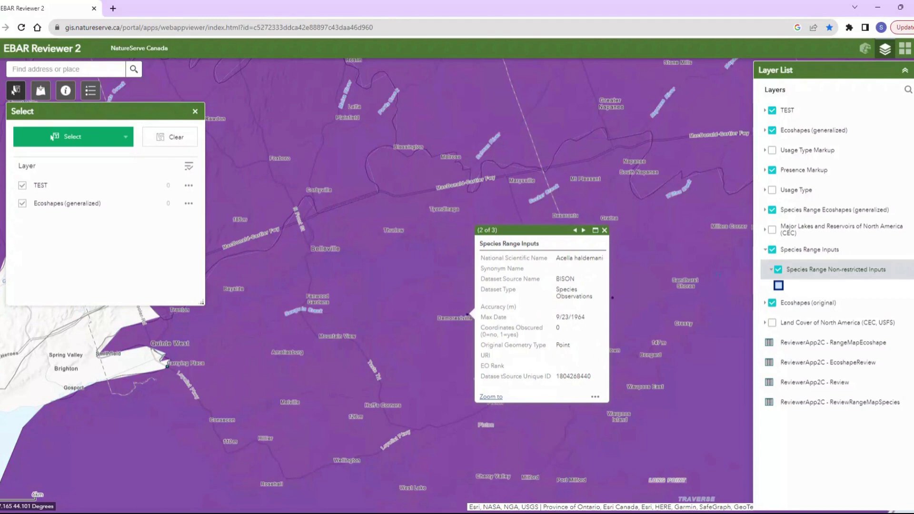
{"action": "left_click_drag", "start_coordinate": [556, 278], "coordinate": [575, 278]}
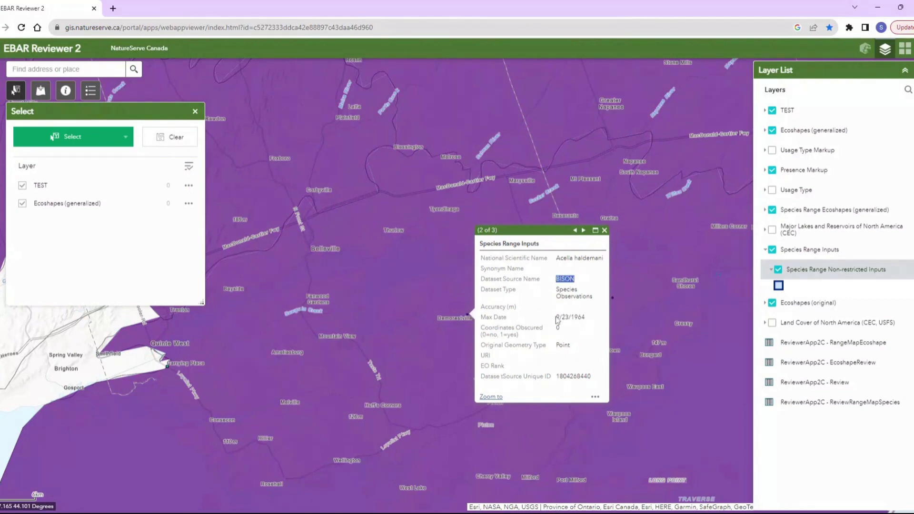
{"action": "left_click_drag", "start_coordinate": [555, 317], "coordinate": [585, 317]}
{"action": "left_click", "coordinate": [584, 231]}
{"action": "left_click_drag", "start_coordinate": [556, 279], "coordinate": [575, 282]}
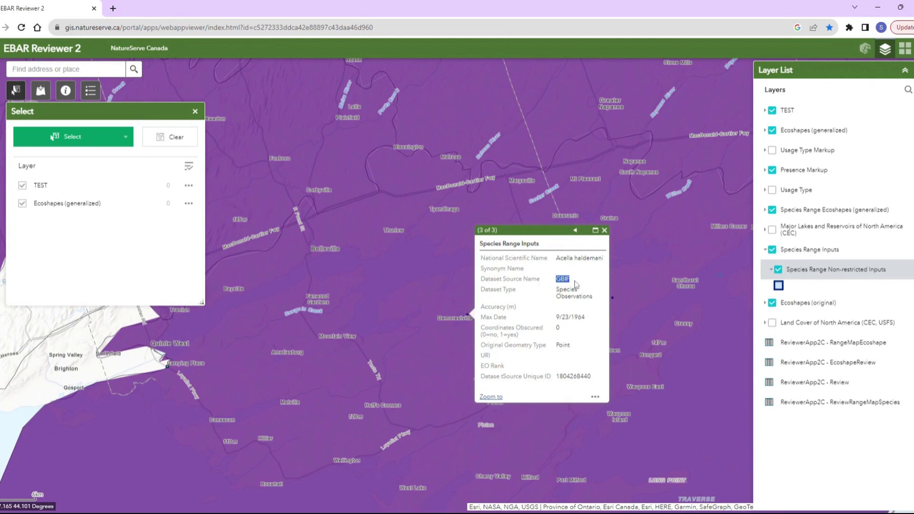
{"action": "left_click", "coordinate": [604, 231]}
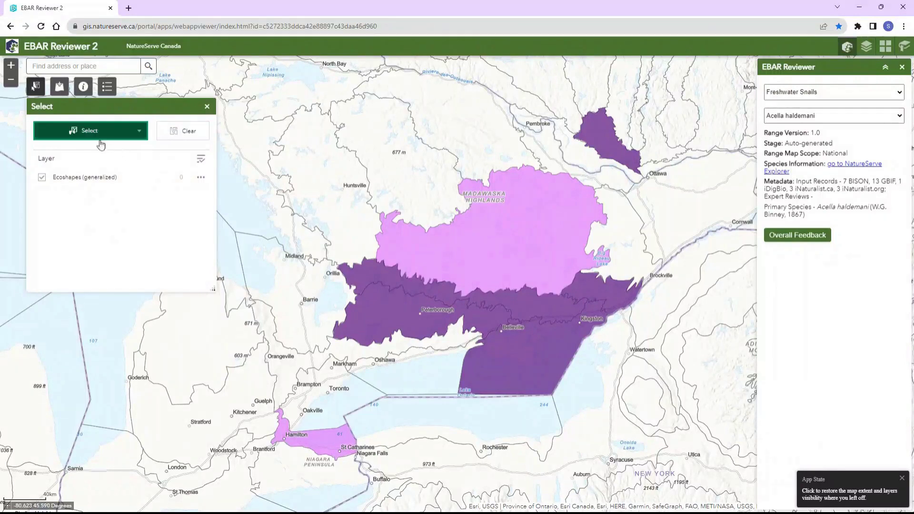
Step: Select the Smiths Falls ecoshape on the map and set its presence markup to Present
{"action": "left_click", "coordinate": [84, 138]}
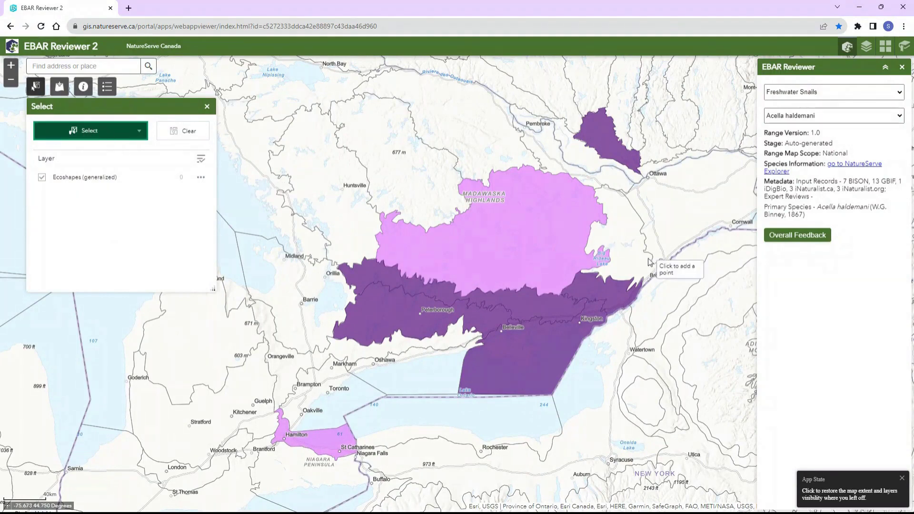
{"action": "left_click", "coordinate": [622, 228]}
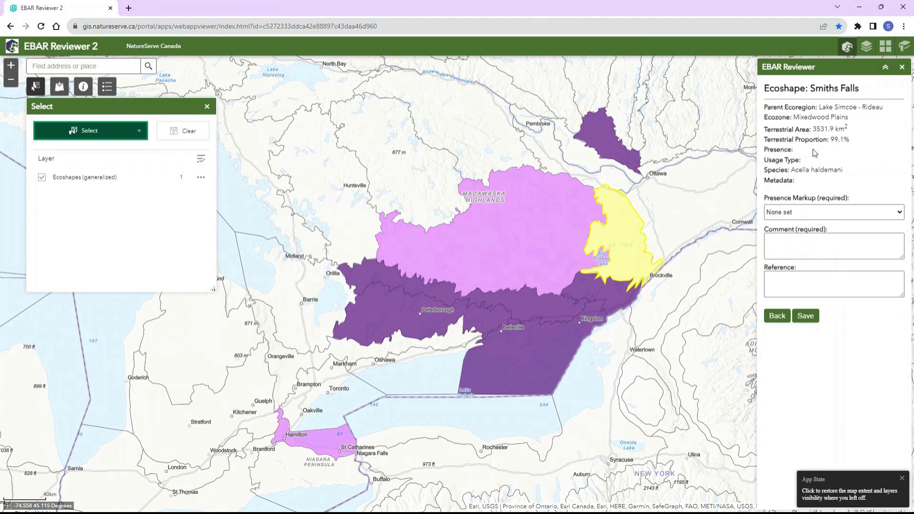
{"action": "left_click", "coordinate": [899, 212]}
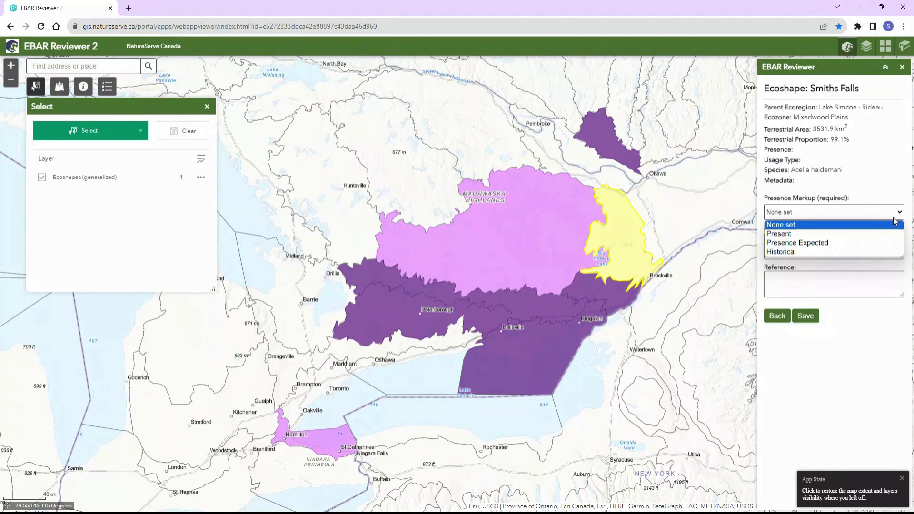
{"action": "left_click", "coordinate": [828, 233]}
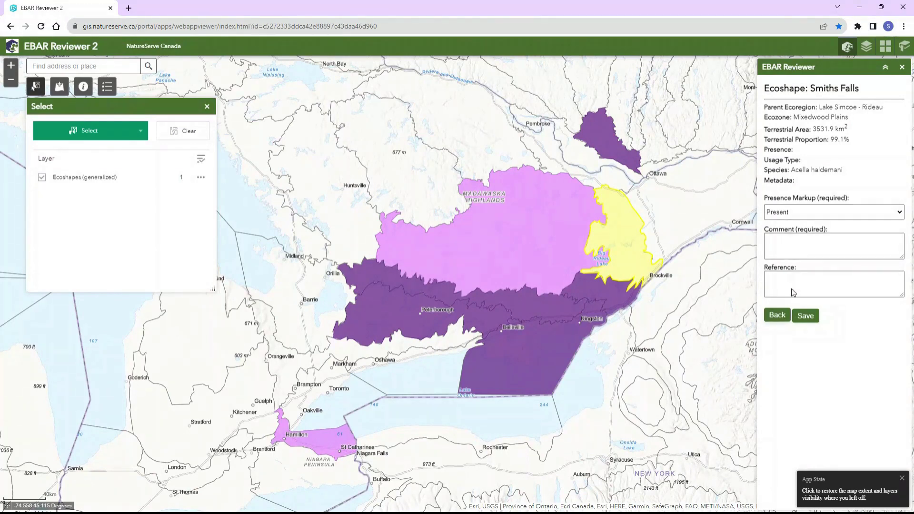
Step: Add the comment "Field survey 2023" and the reference "Unpublished report, 2023" to the Smiths Falls markup, and save it
{"action": "left_click", "coordinate": [793, 242]}
{"action": "type", "text": "Field "}
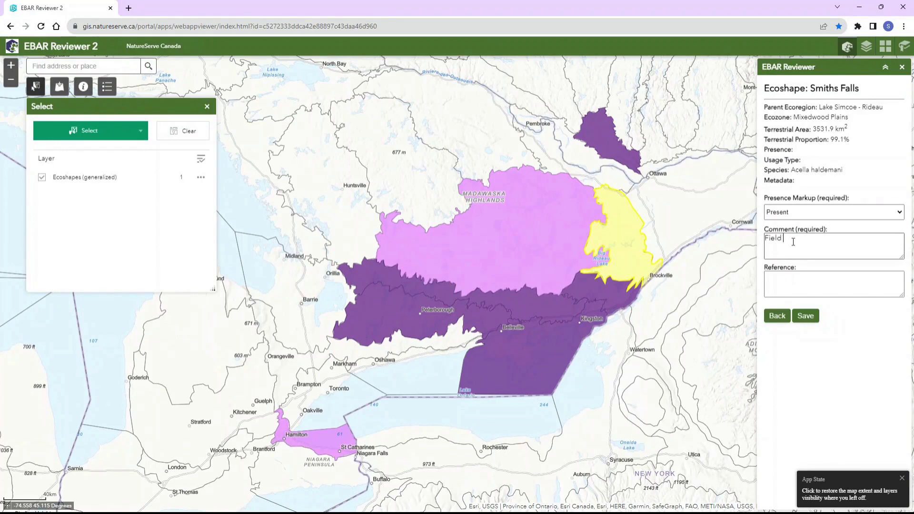
{"action": "type", "text": "survey 2023"}
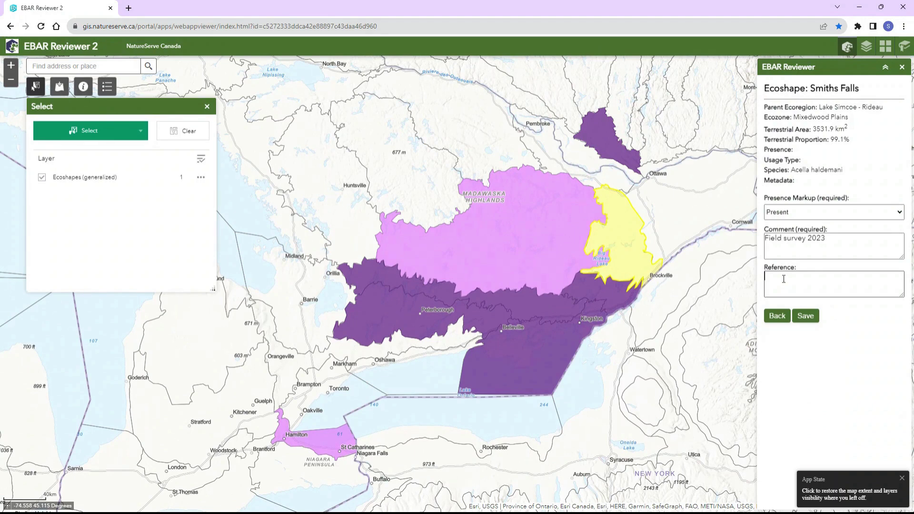
{"action": "type", "text": "Un"}
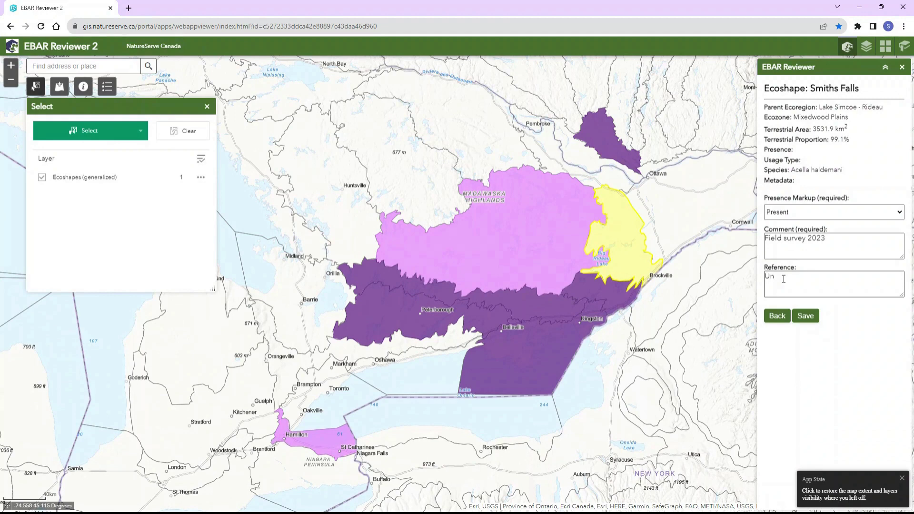
{"action": "type", "text": "published "}
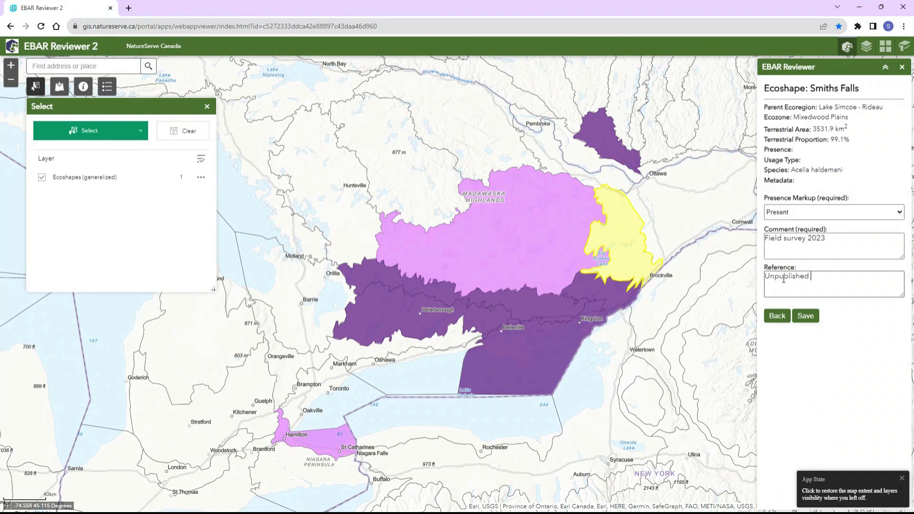
{"action": "type", "text": "report, 2023"}
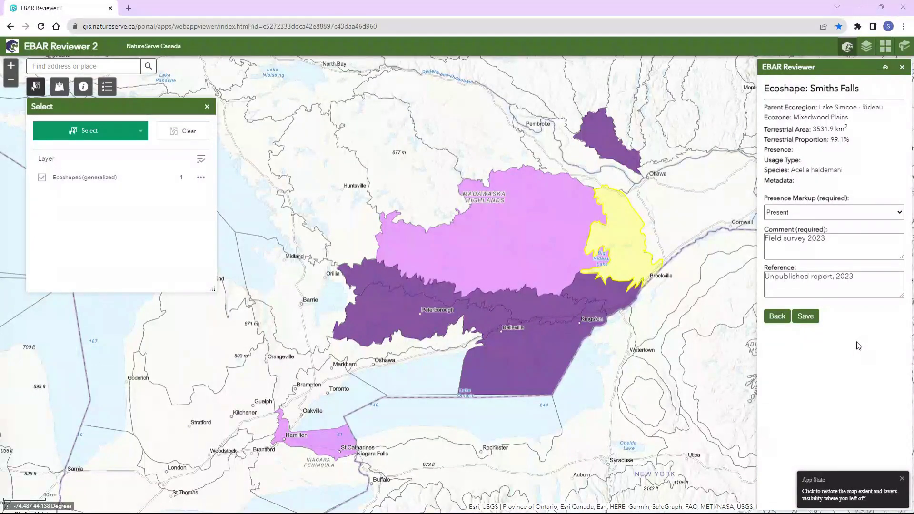
{"action": "left_click", "coordinate": [804, 316]}
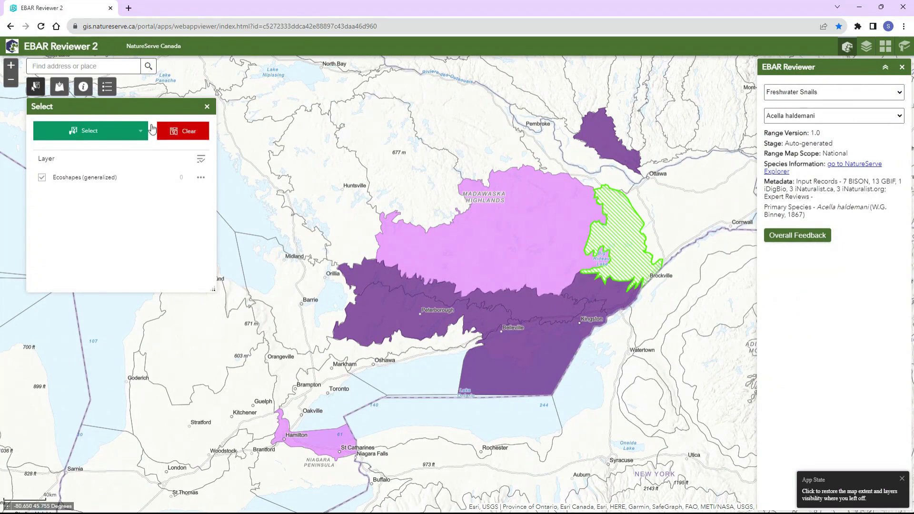
Step: Check the presence markup symbols in the legend, and review the saved Smiths Falls markup without changing it
{"action": "left_click", "coordinate": [107, 90]}
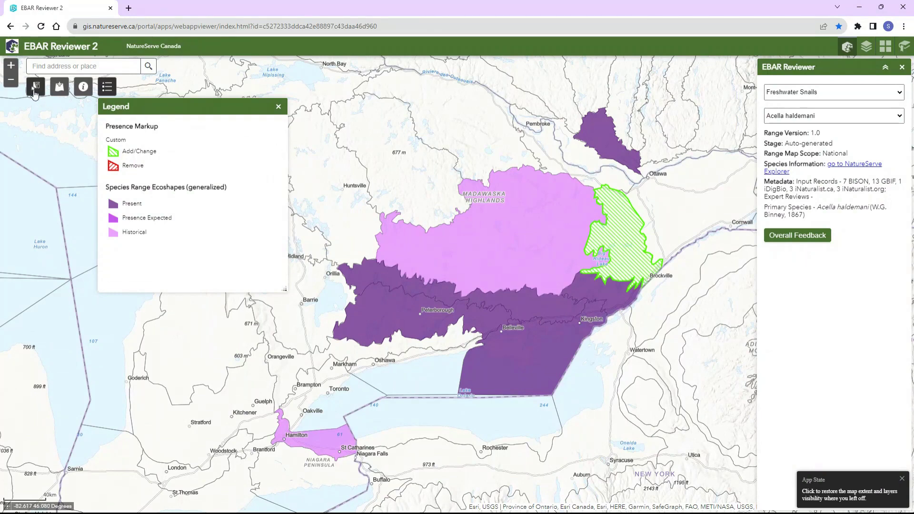
{"action": "left_click", "coordinate": [36, 97]}
{"action": "left_click", "coordinate": [114, 132]}
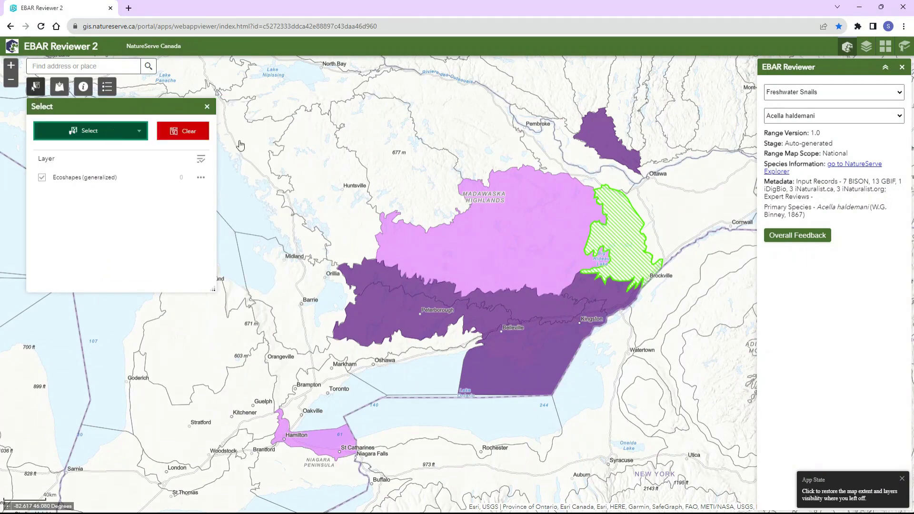
{"action": "left_click", "coordinate": [625, 234]}
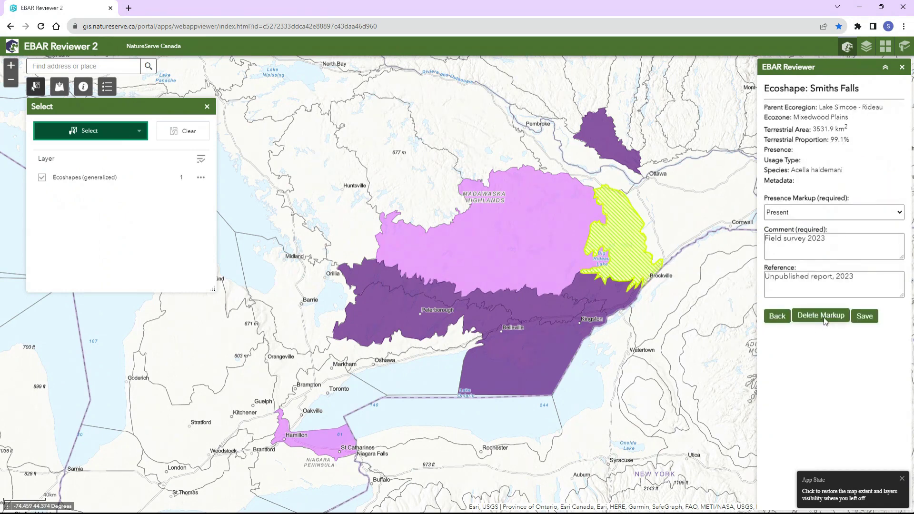
{"action": "left_click", "coordinate": [777, 316]}
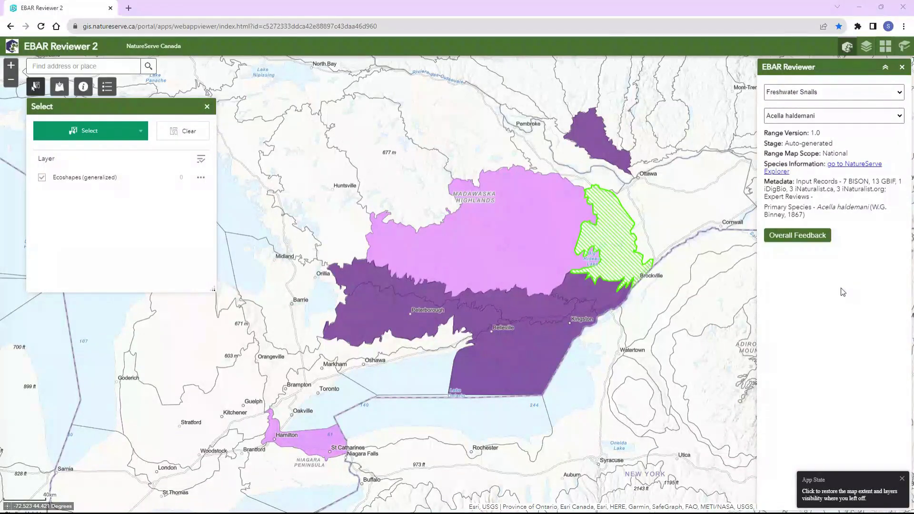
Step: Select the Havelock ecoshape and set its presence markup to Remove with the removal reason Reported But False
{"action": "left_click", "coordinate": [122, 137]}
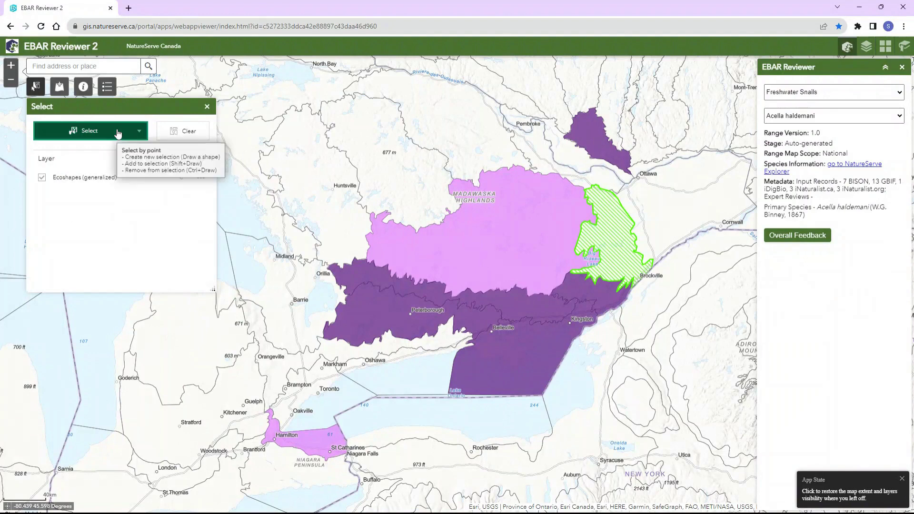
{"action": "left_click", "coordinate": [520, 299]}
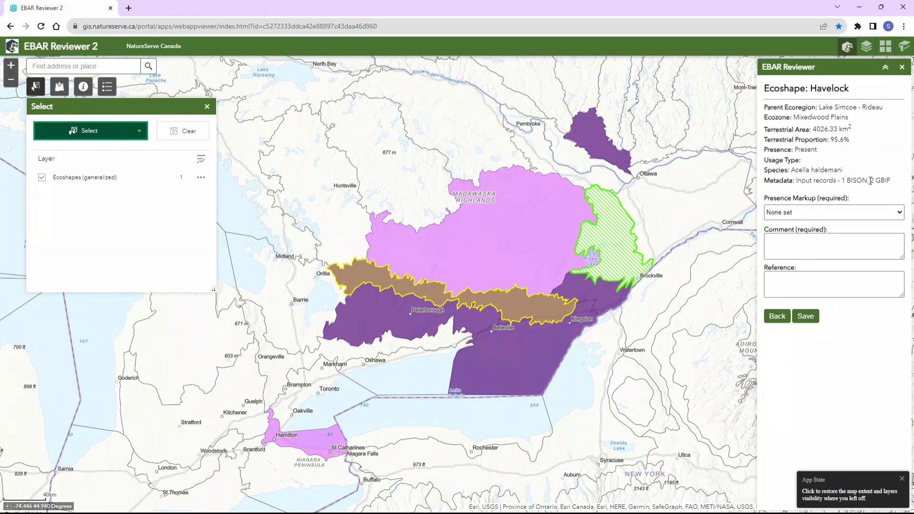
{"action": "left_click", "coordinate": [872, 213]}
{"action": "left_click", "coordinate": [862, 252]}
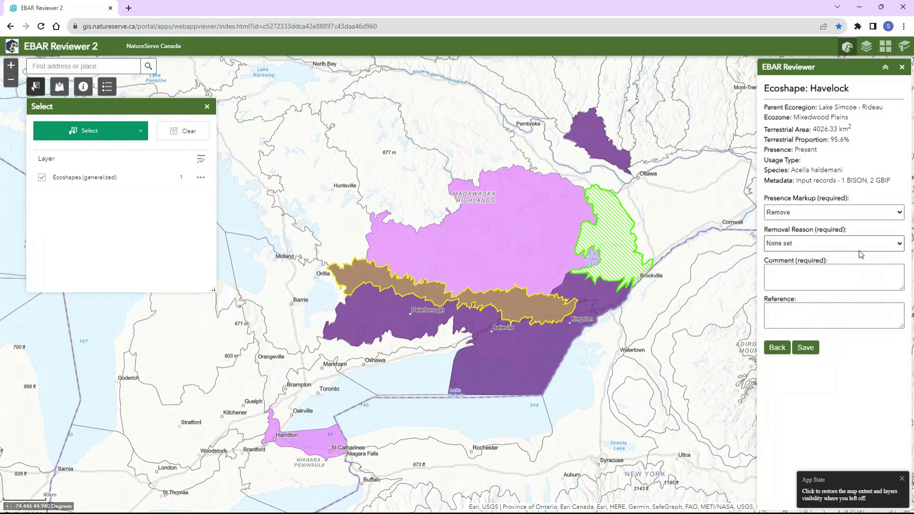
{"action": "left_click", "coordinate": [864, 245]}
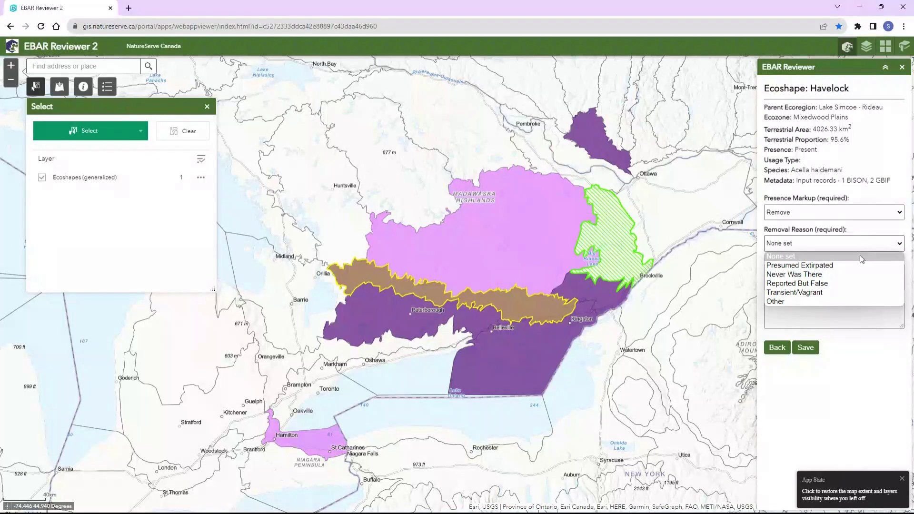
{"action": "left_click", "coordinate": [847, 284]}
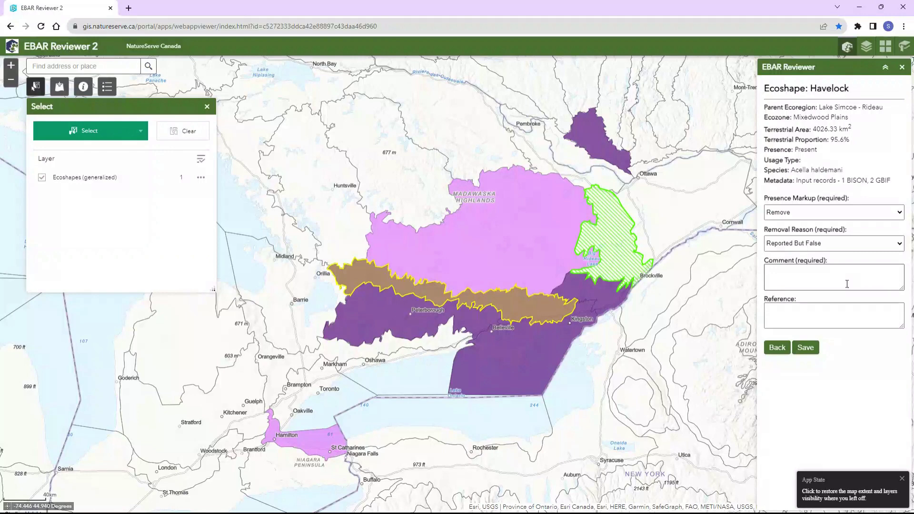
Step: Add the comment "GBIF records incorrectly digitized" and the reference "Expert opinion" to the Havelock markup, and save it
{"action": "type", "text": "GBIF records incorrectly digitized"}
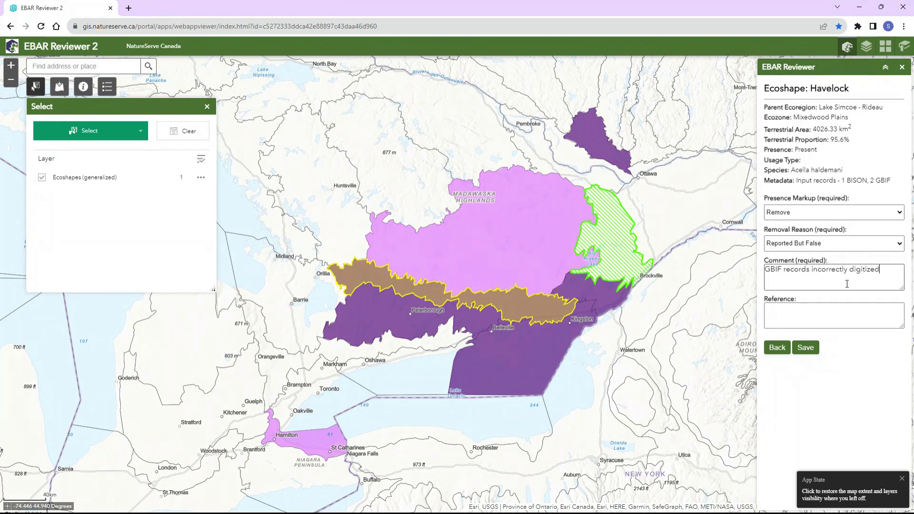
{"action": "left_click", "coordinate": [827, 308]}
{"action": "type", "text": "Exper"}
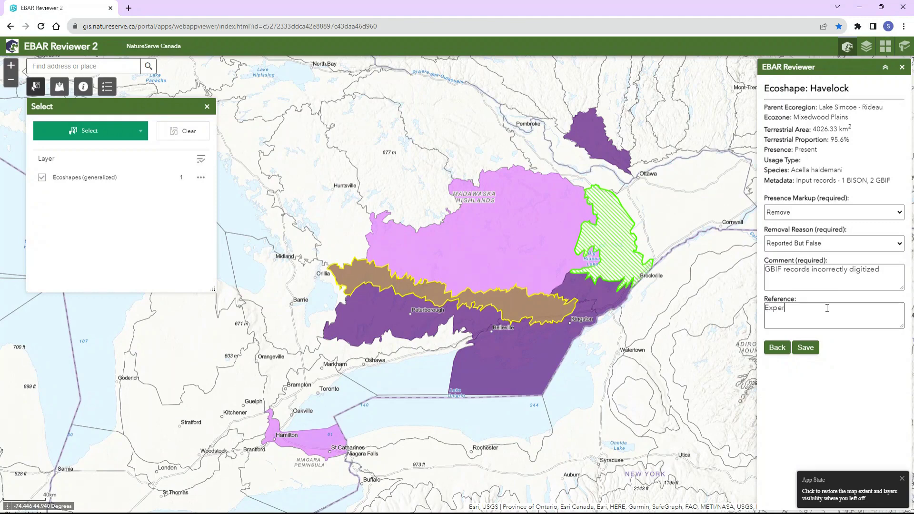
{"action": "type", "text": "t opinion"}
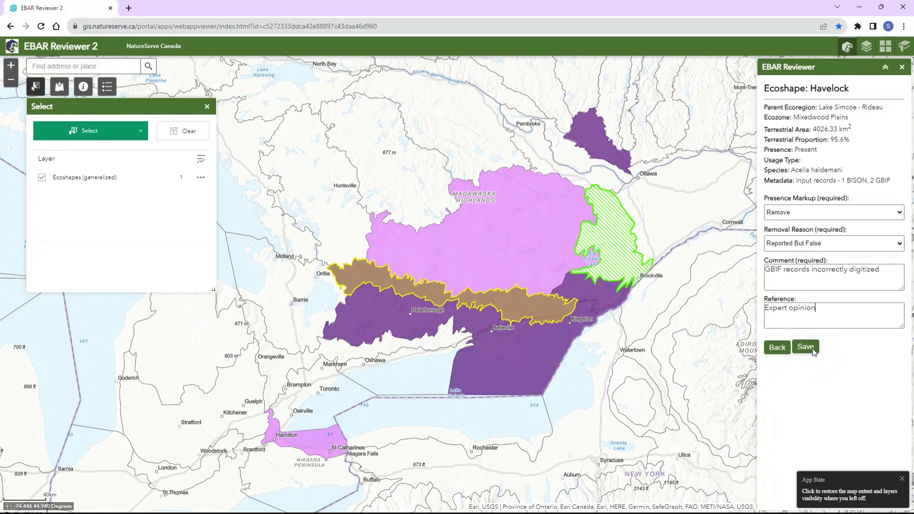
{"action": "left_click", "coordinate": [805, 347]}
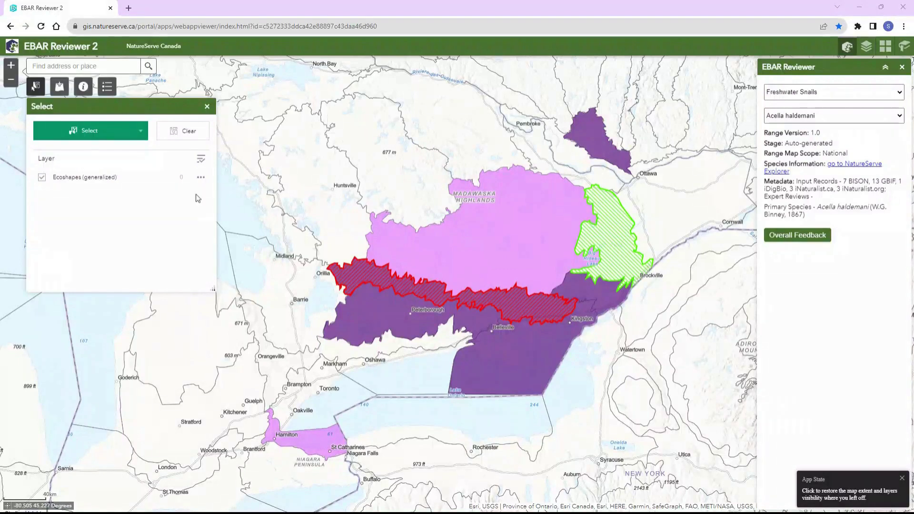
Step: Select the Bancroft ecoshape in the Madawaska Highlands and set its presence markup to Present
{"action": "left_click", "coordinate": [114, 133]}
{"action": "left_click", "coordinate": [496, 224]}
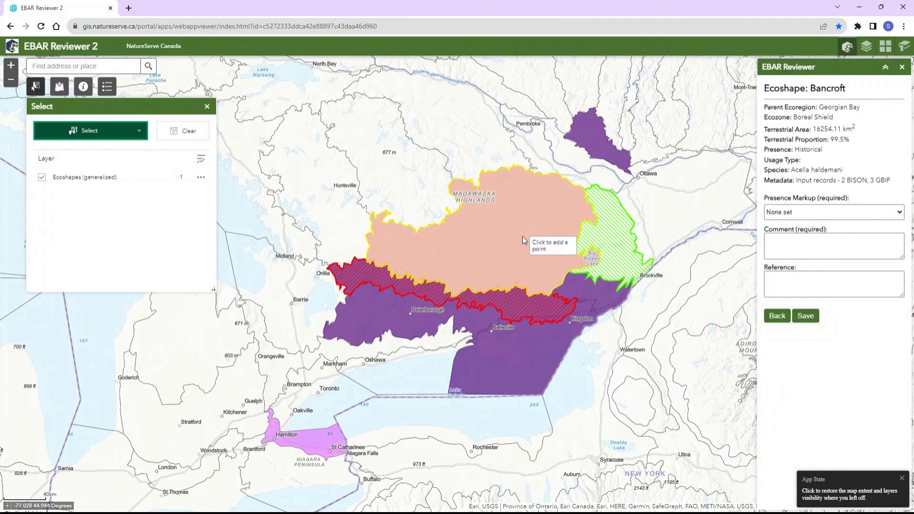
{"action": "left_click", "coordinate": [819, 214]}
{"action": "left_click", "coordinate": [836, 233]}
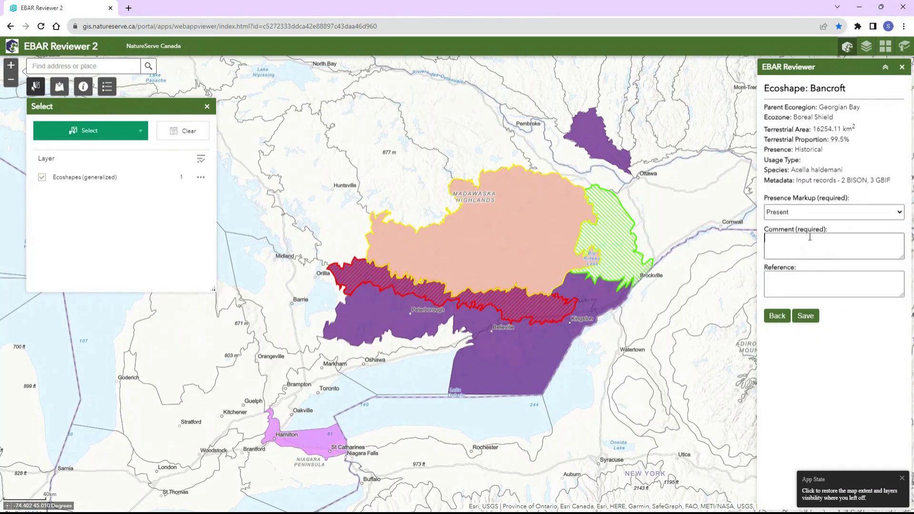
Step: Add the comment "Field surveys 2023" and the reference "Unpublished report, 2023" to the Bancroft markup, and save it
{"action": "left_click", "coordinate": [809, 237]}
{"action": "type", "text": "Field surveys 2023"}
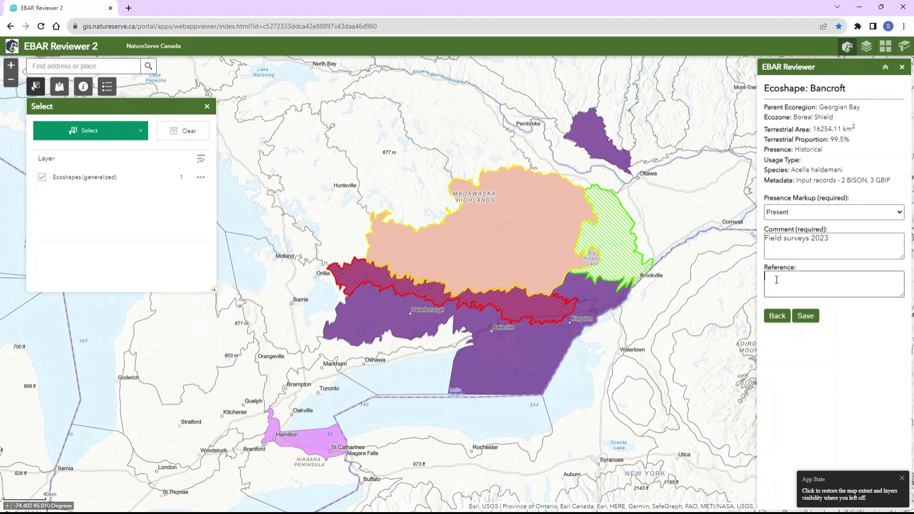
{"action": "left_click", "coordinate": [776, 280]}
{"action": "type", "text": "Unpublished report, 2023"}
{"action": "left_click", "coordinate": [815, 319]}
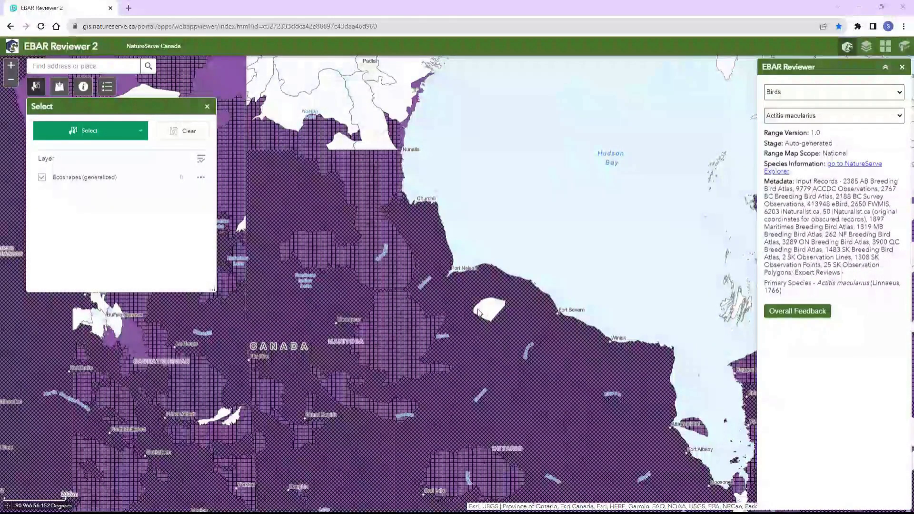
Step: Select the Sombert Lake Ecodistrict ecoshape and set its presence markup to Present and its usage type markup to Breeding
{"action": "left_click", "coordinate": [107, 137]}
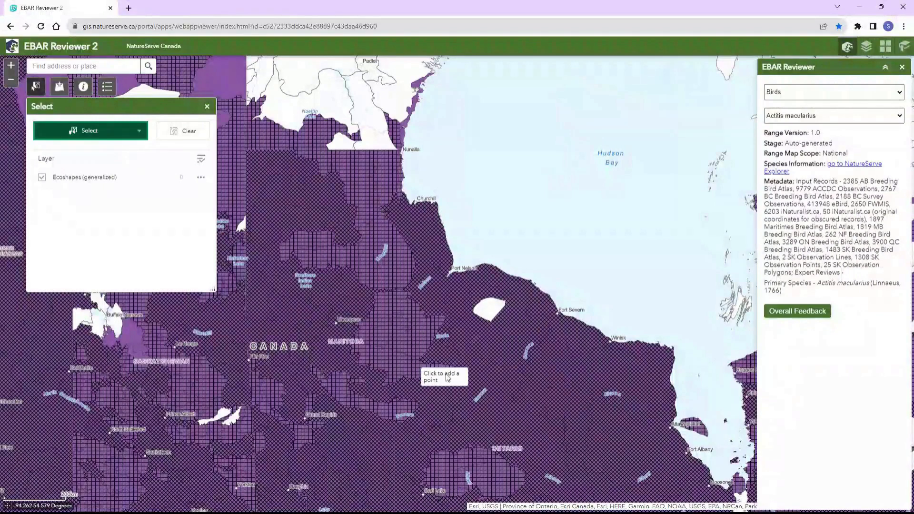
{"action": "left_click", "coordinate": [482, 314]}
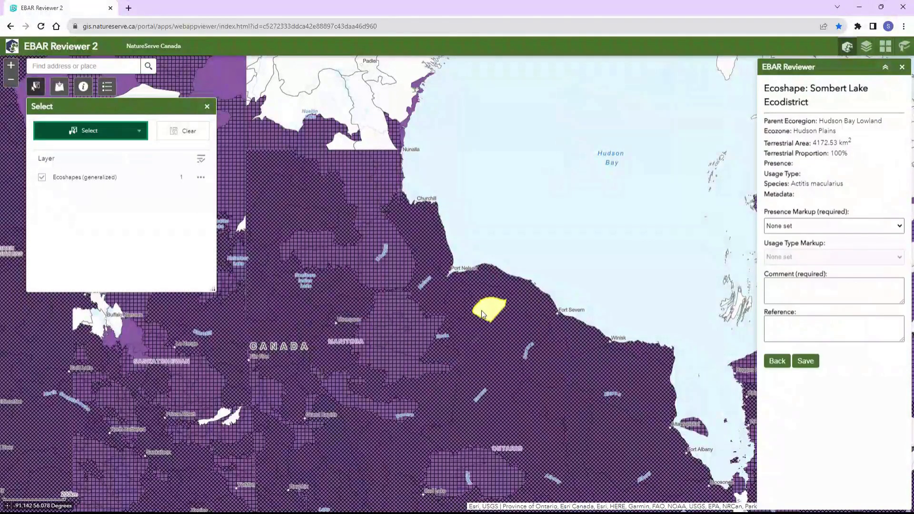
{"action": "left_click", "coordinate": [890, 228]}
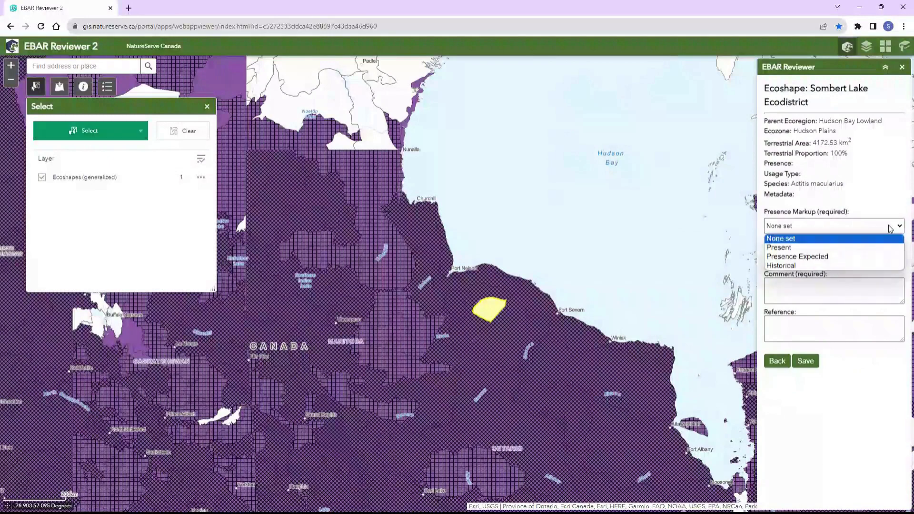
{"action": "left_click", "coordinate": [852, 247]}
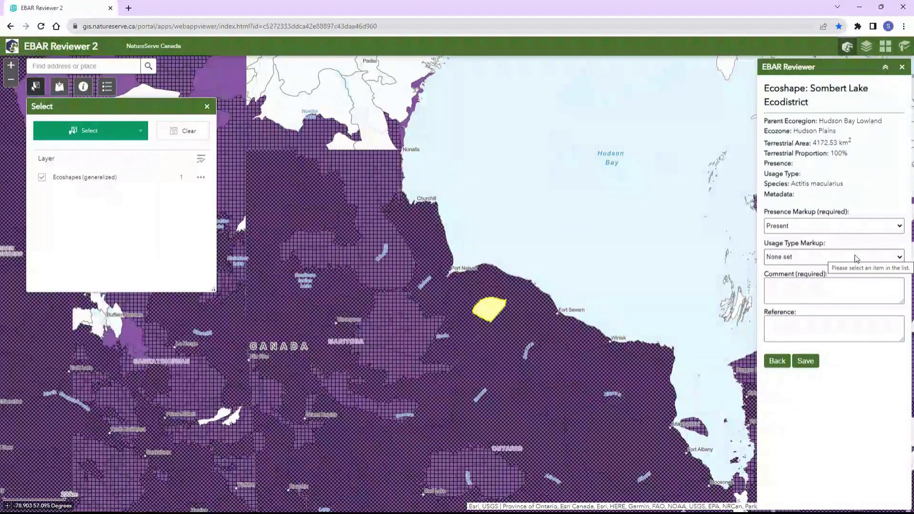
{"action": "left_click", "coordinate": [855, 255]}
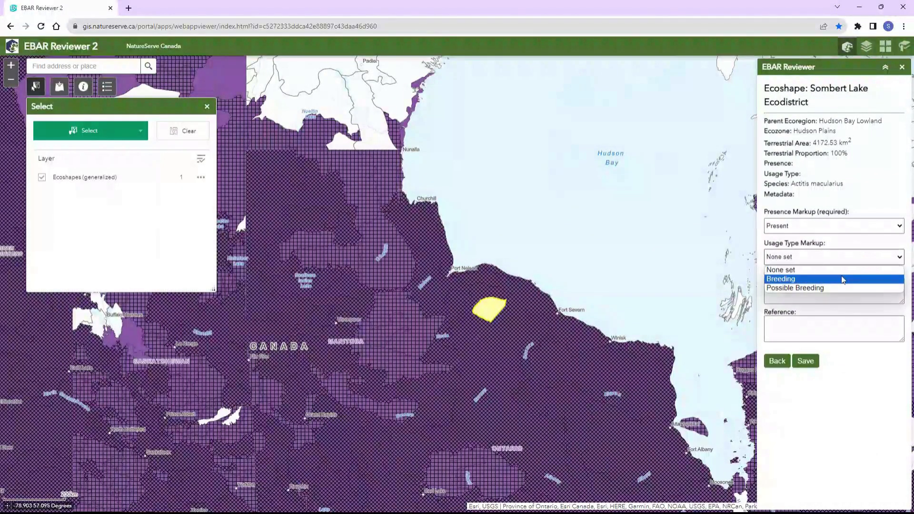
{"action": "left_click", "coordinate": [841, 276]}
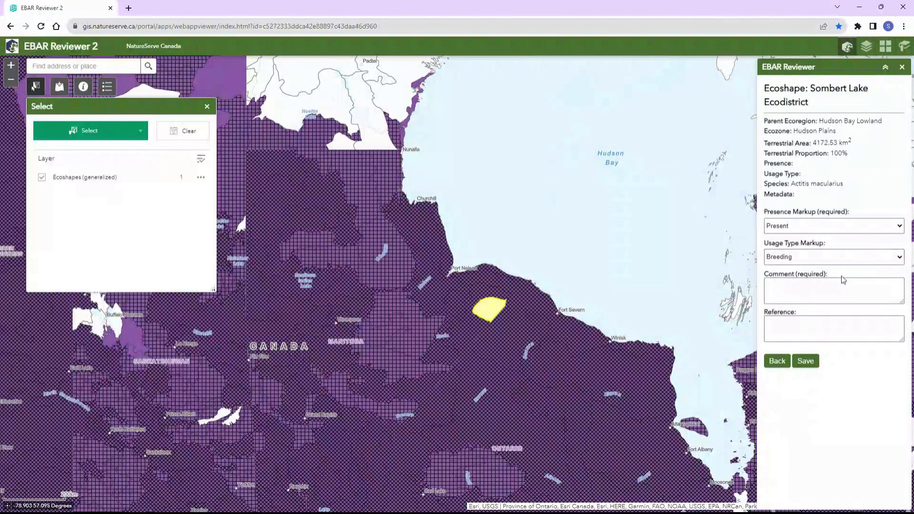
Step: Add the comment "Spring 2023 field season- confirmed breeding" to the Sombert Lake Ecodistrict markup, and save it
{"action": "left_click", "coordinate": [803, 286]}
{"action": "type", "text": "Sp"}
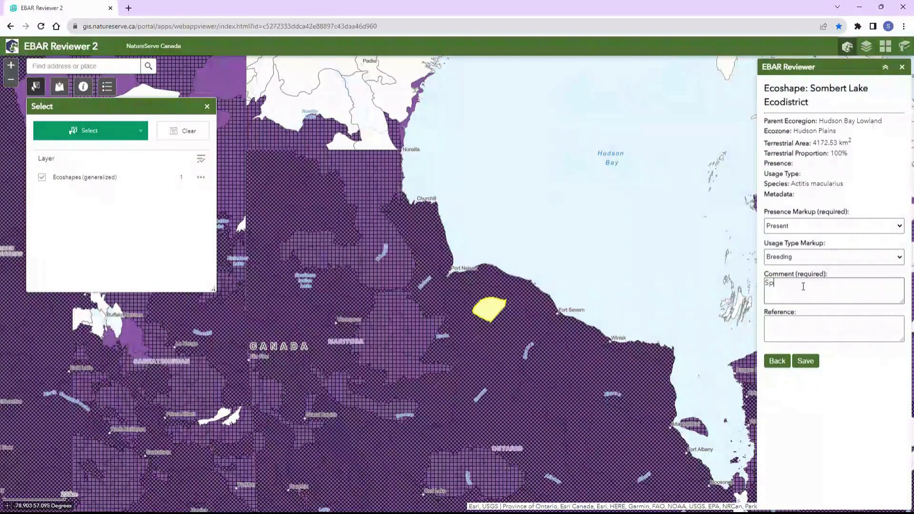
{"action": "type", "text": "ring 2023 field season- c"}
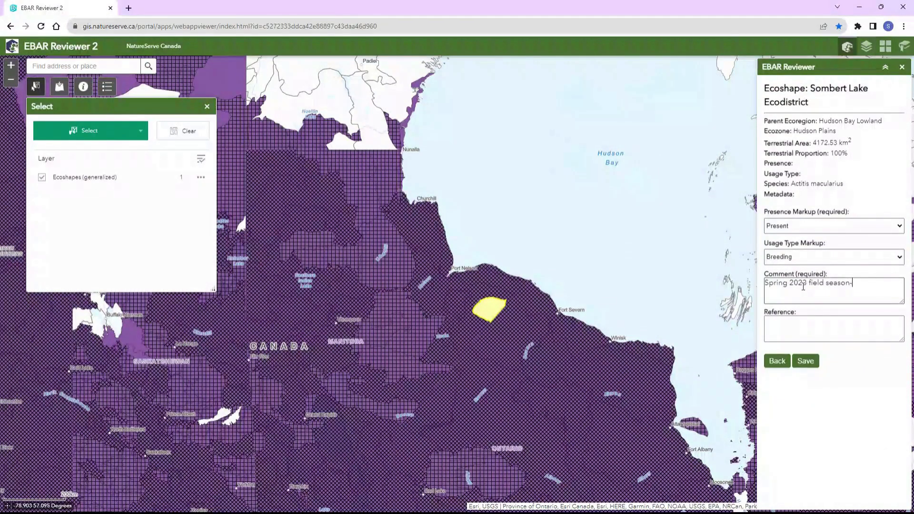
{"action": "type", "text": "onfirmed breeding"}
{"action": "left_click", "coordinate": [806, 360]}
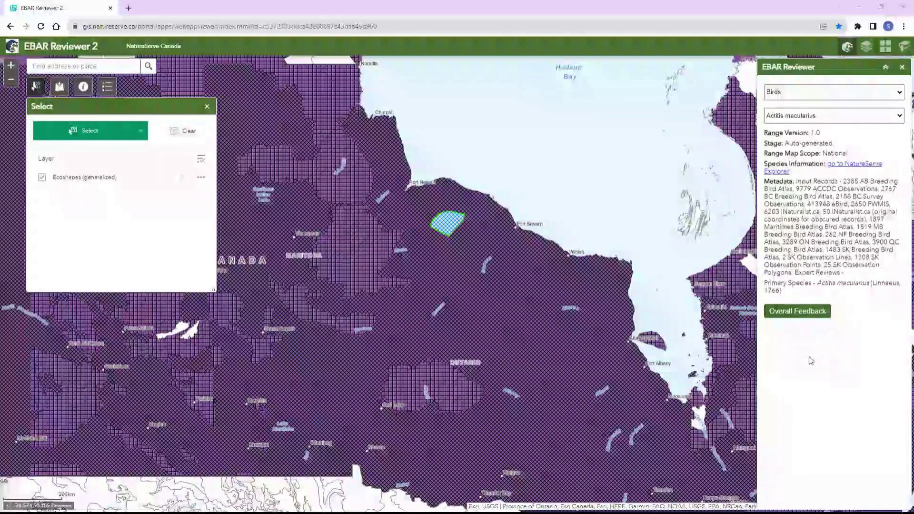
Step: Select the three adjoining ecoshapes near Red Lake, Ontario together, and set their usage type markup to Breeding with presence markup None set
{"action": "left_click", "coordinate": [141, 131]}
{"action": "left_click", "coordinate": [135, 171]}
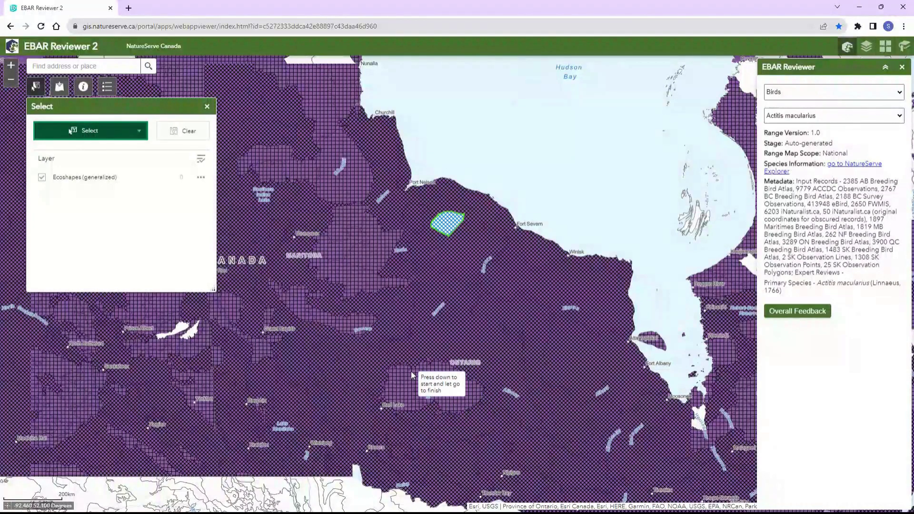
{"action": "left_click_drag", "start_coordinate": [410, 373], "coordinate": [452, 393]}
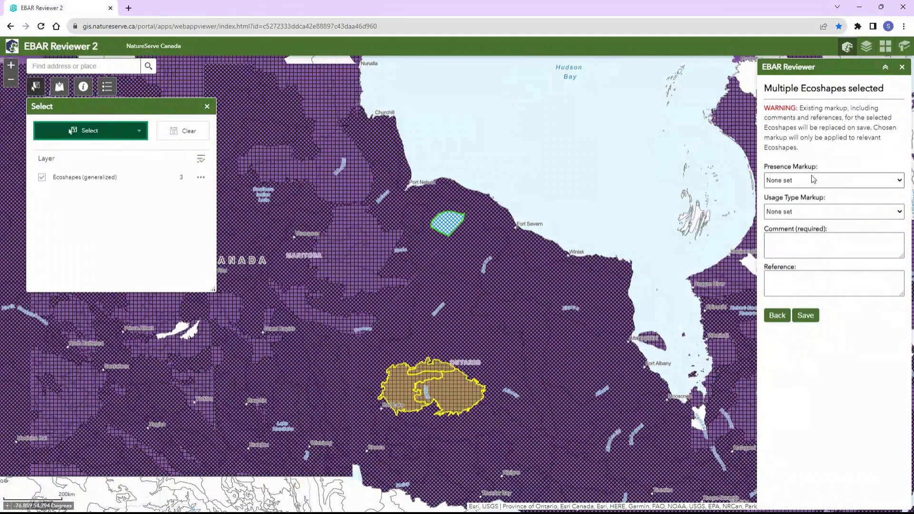
{"action": "left_click", "coordinate": [825, 186]}
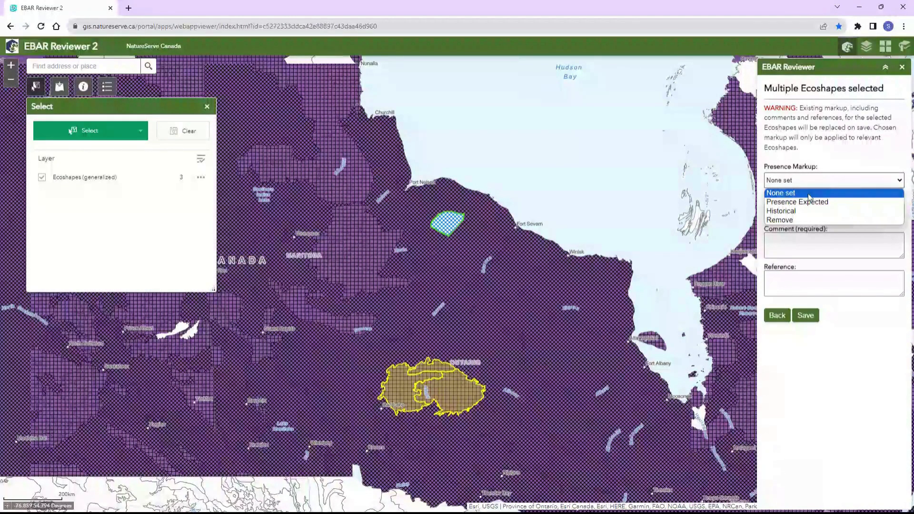
{"action": "left_click", "coordinate": [809, 194]}
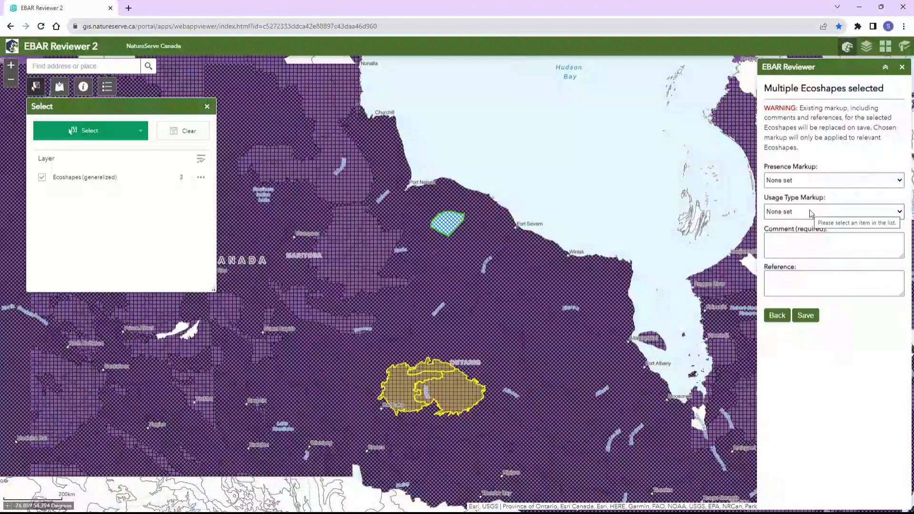
{"action": "left_click", "coordinate": [811, 213]}
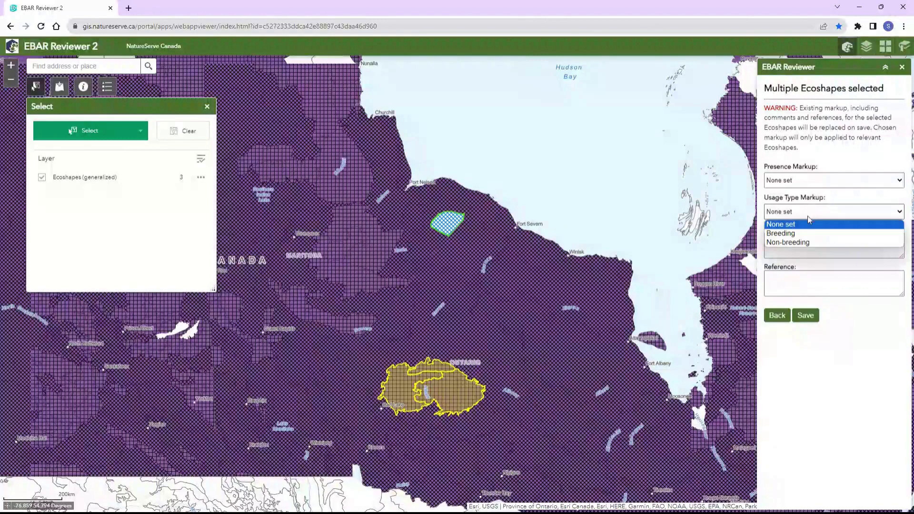
{"action": "left_click", "coordinate": [801, 233]}
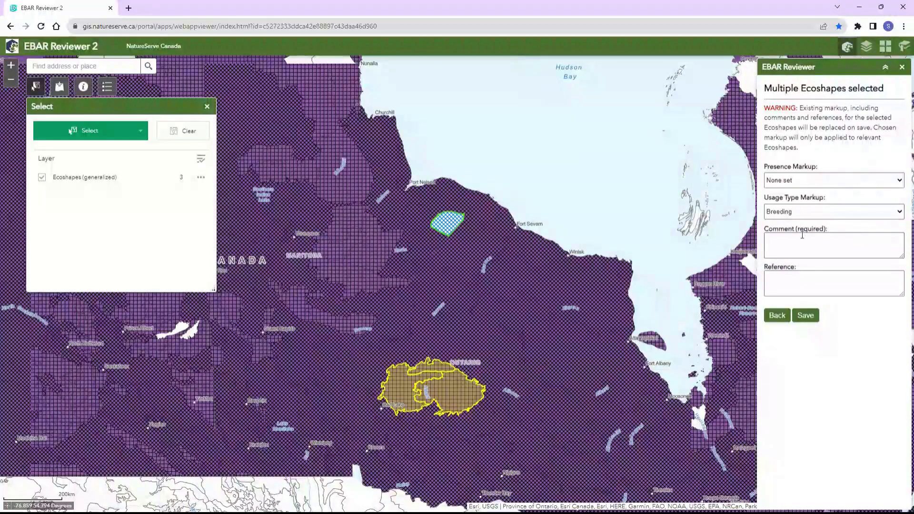
Step: Save the three-ecoshape markup with the comment "Confirmed breeding in spring 2022 field season", and check its symbol in the legend
{"action": "left_click", "coordinate": [802, 242]}
{"action": "type", "text": "Confirmed breeding"}
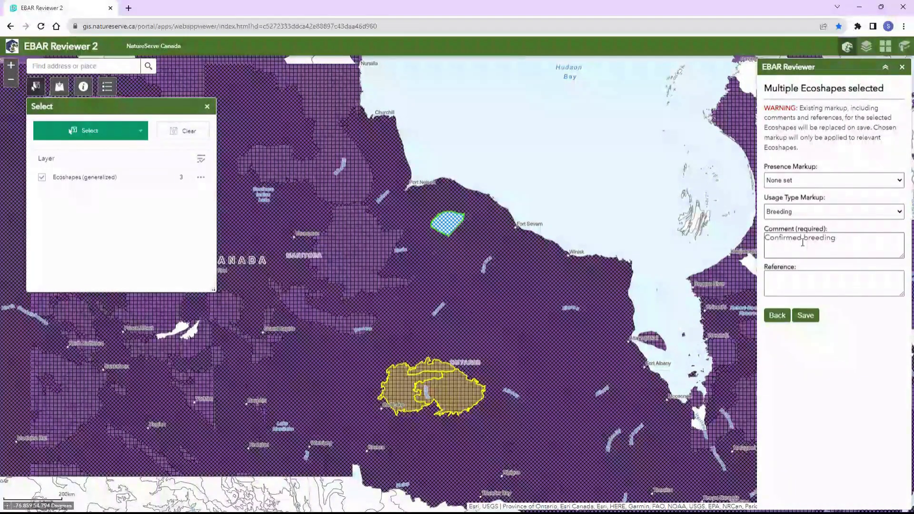
{"action": "type", "text": " in spring 2022 field season"}
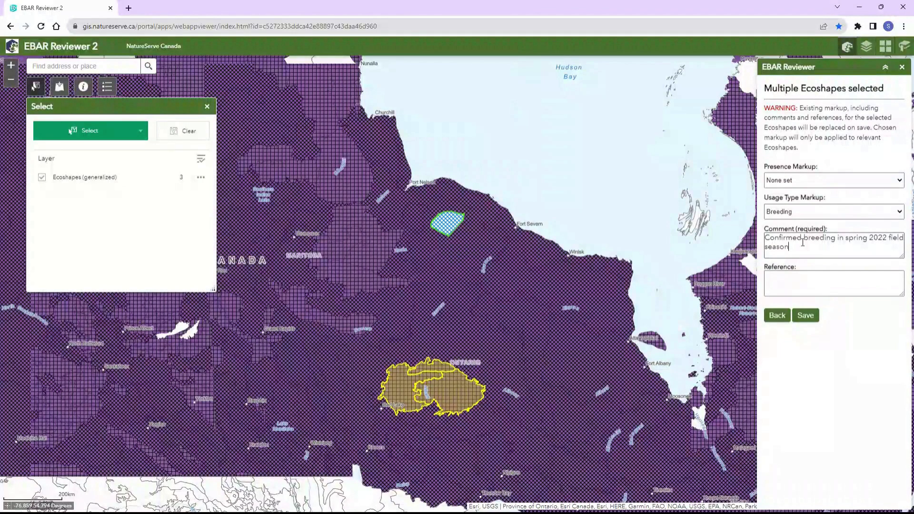
{"action": "left_click", "coordinate": [811, 316]}
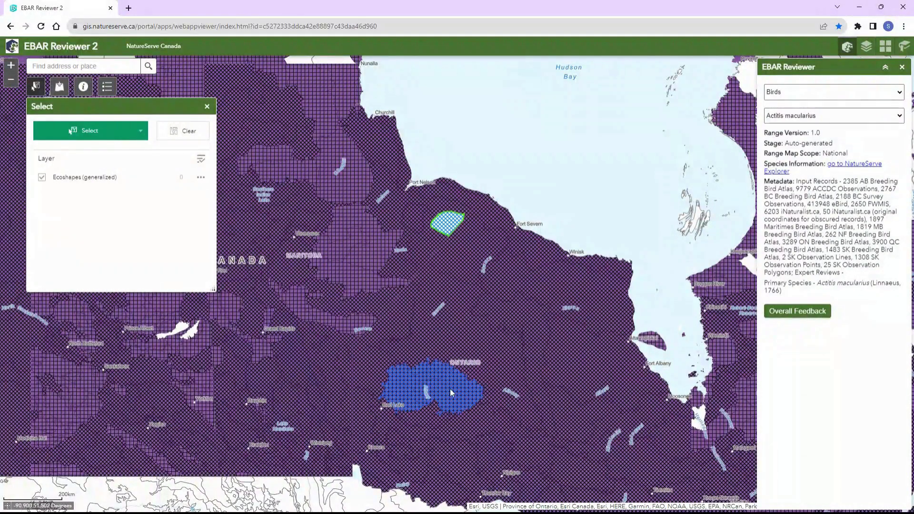
{"action": "left_click", "coordinate": [106, 87]}
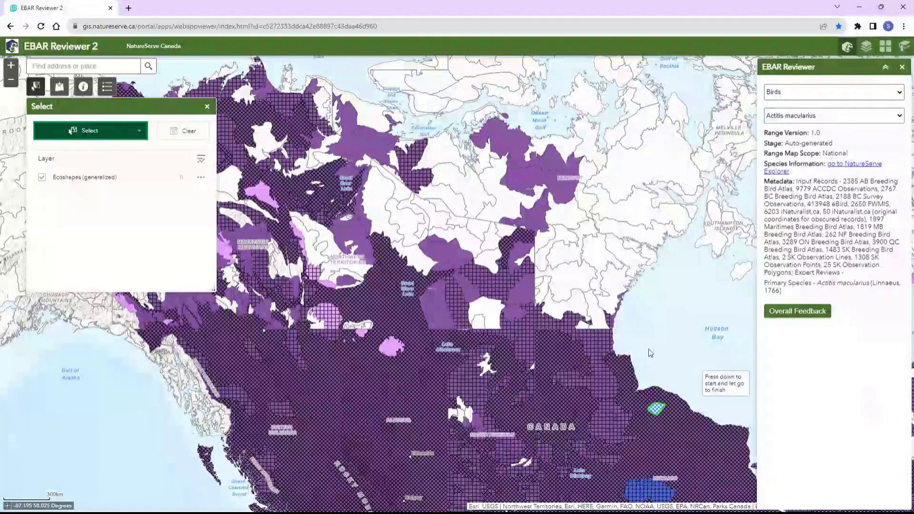
Step: Select ecoshape 165 in the Takijuq Lake Upland and set its usage type markup to Non-breeding, with presence markup None set
{"action": "left_click_drag", "start_coordinate": [405, 167], "coordinate": [409, 175]}
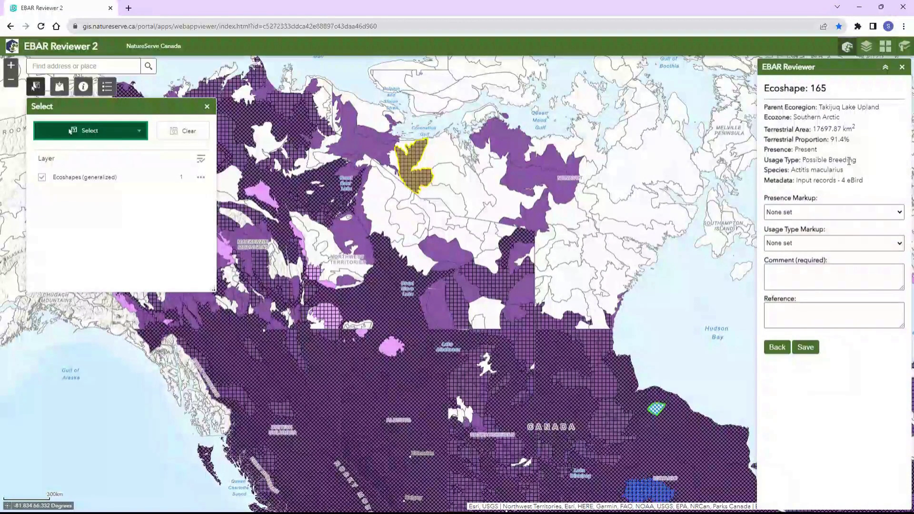
{"action": "left_click", "coordinate": [853, 212]}
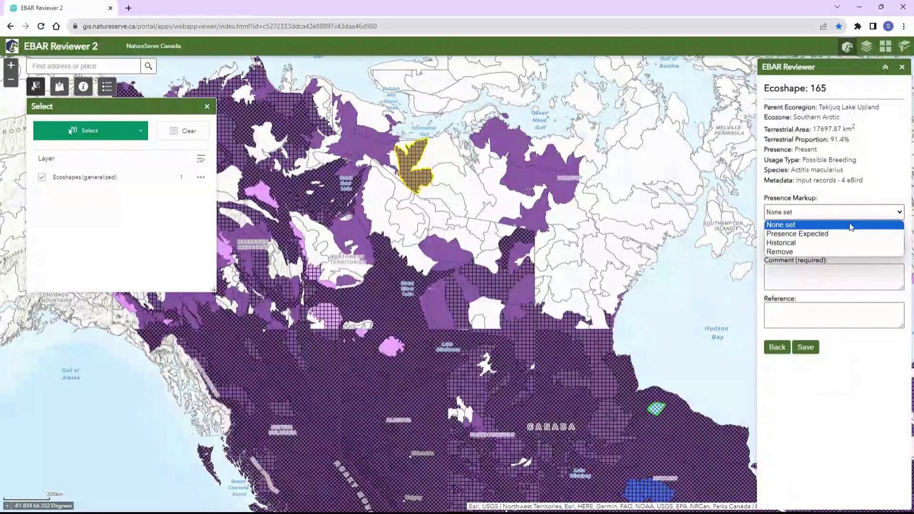
{"action": "left_click", "coordinate": [850, 224]}
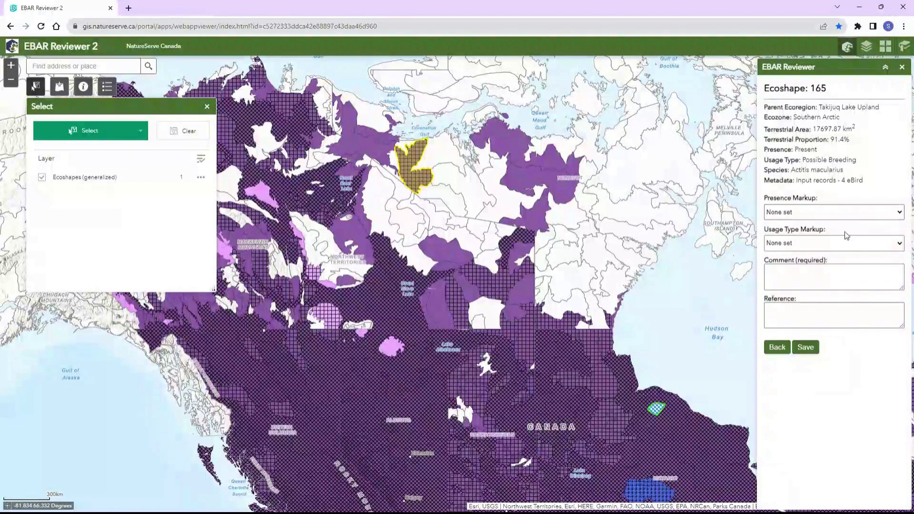
{"action": "left_click", "coordinate": [841, 244]}
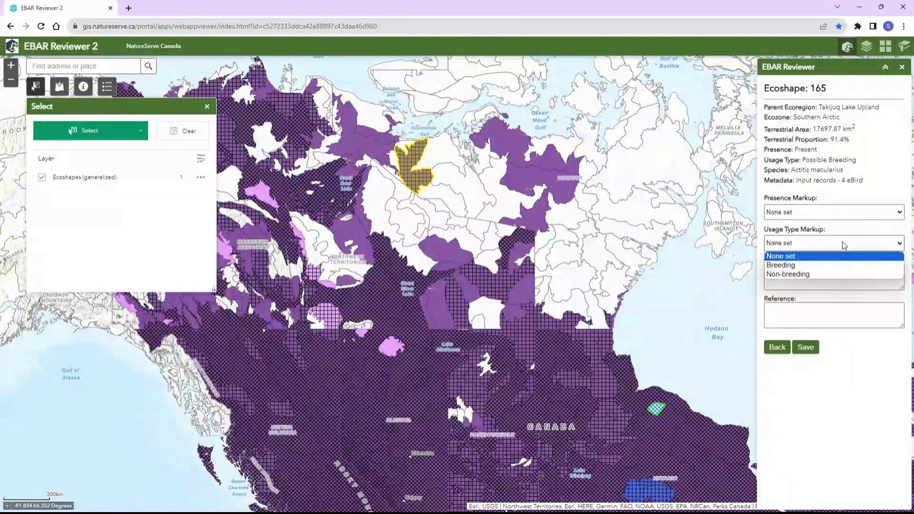
{"action": "left_click", "coordinate": [824, 273]}
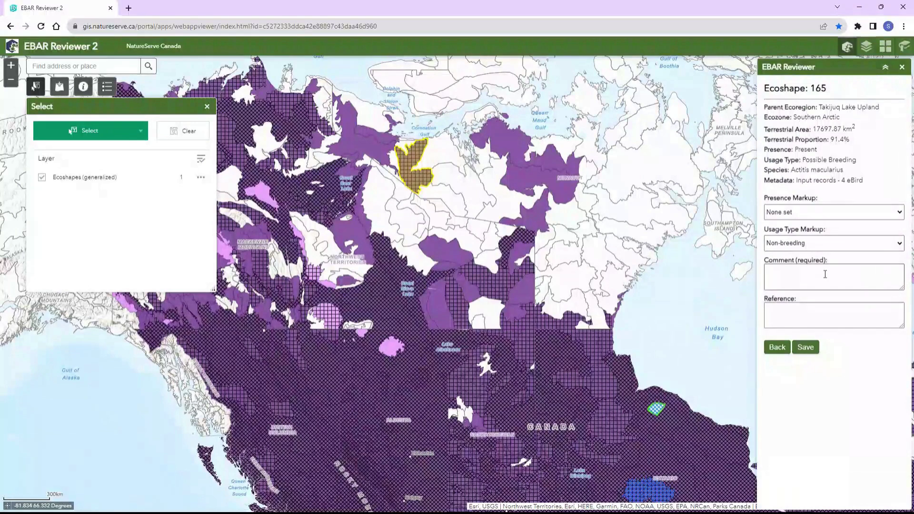
Step: Save the ecoshape 165 markup with the comment "Species does not breed this far north", and check its symbol in the legend
{"action": "left_click", "coordinate": [809, 273]}
{"action": "type", "text": "Species does not bre"}
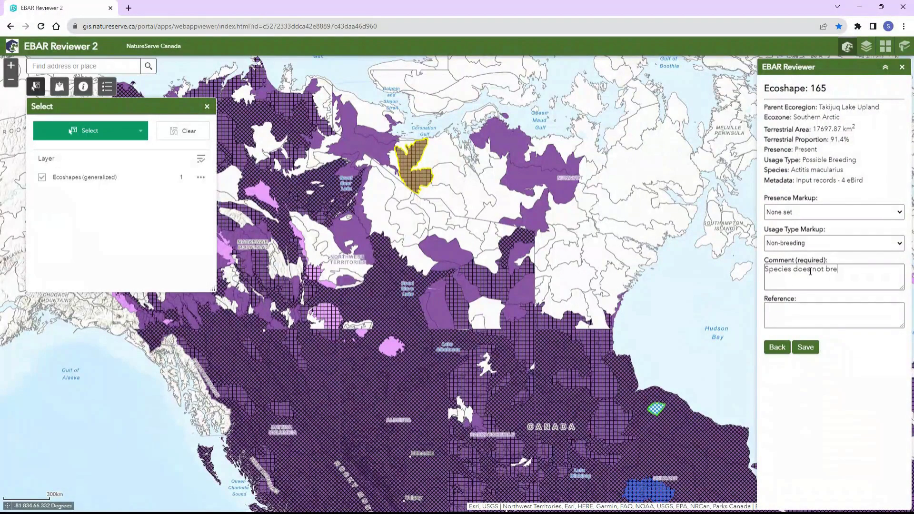
{"action": "type", "text": "ed this far north"}
{"action": "left_click", "coordinate": [805, 347]}
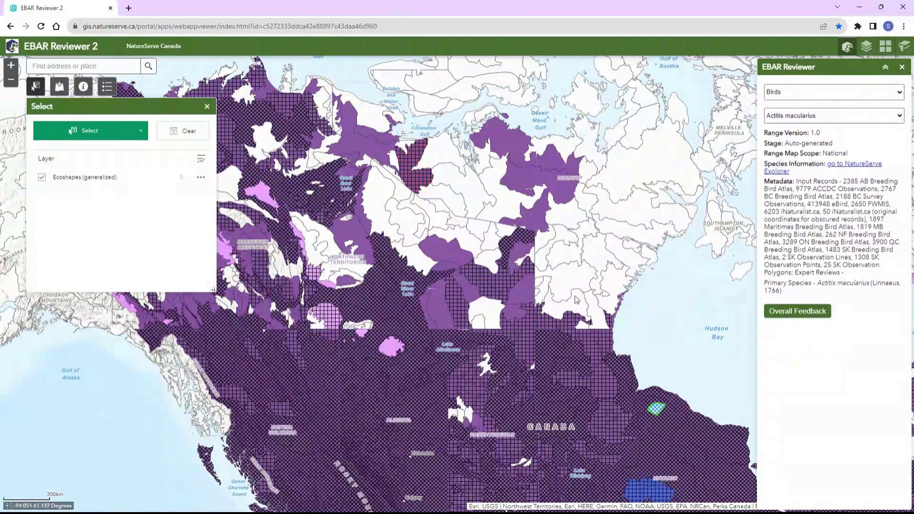
{"action": "left_click", "coordinate": [110, 89]}
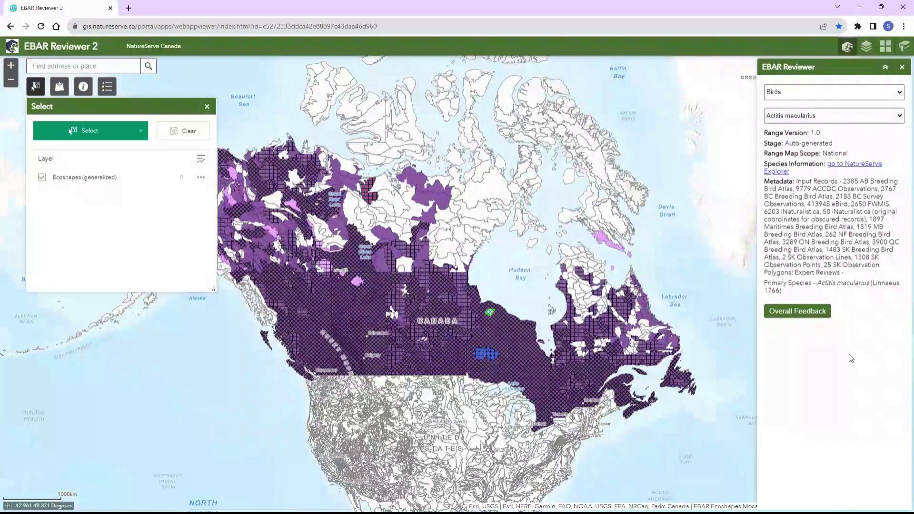
Step: Give the Actitis macularius range map overall feedback of four stars with the comment "Ready to publish", and submit the review
{"action": "left_click", "coordinate": [798, 312]}
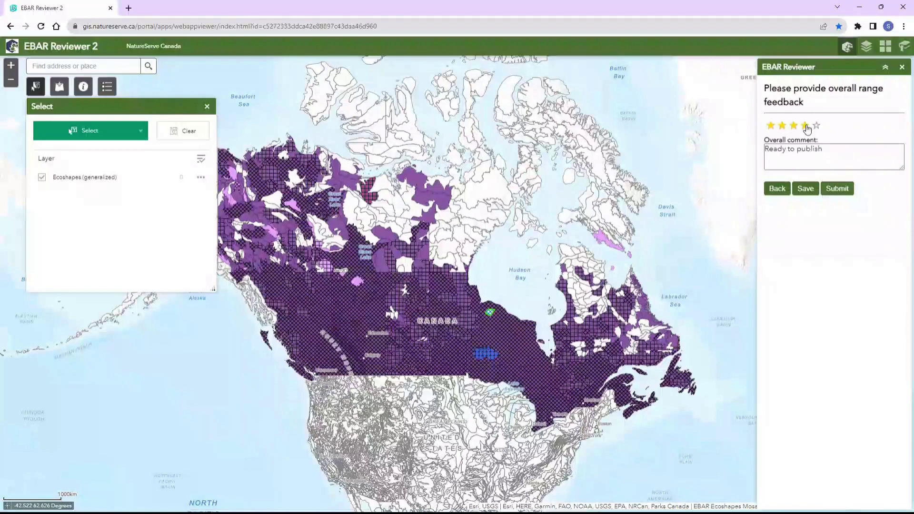
{"action": "left_click", "coordinate": [831, 188]}
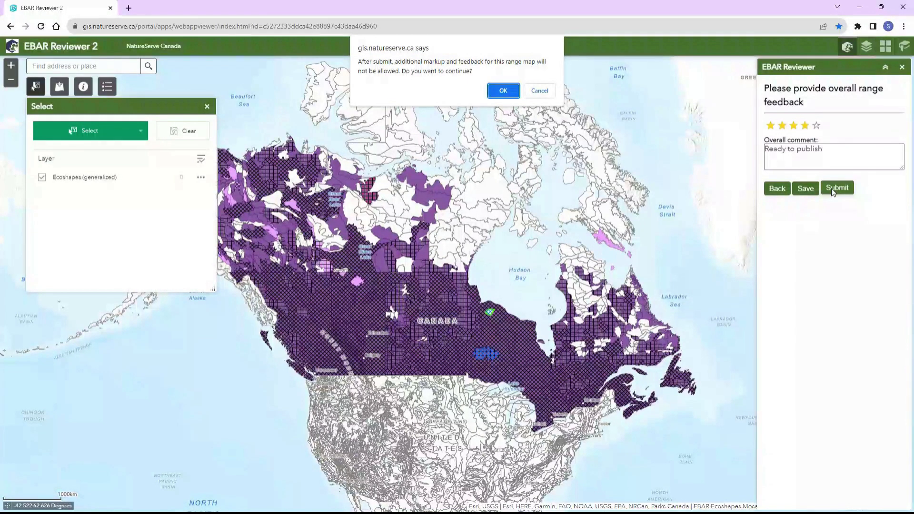
{"action": "left_click", "coordinate": [503, 91]}
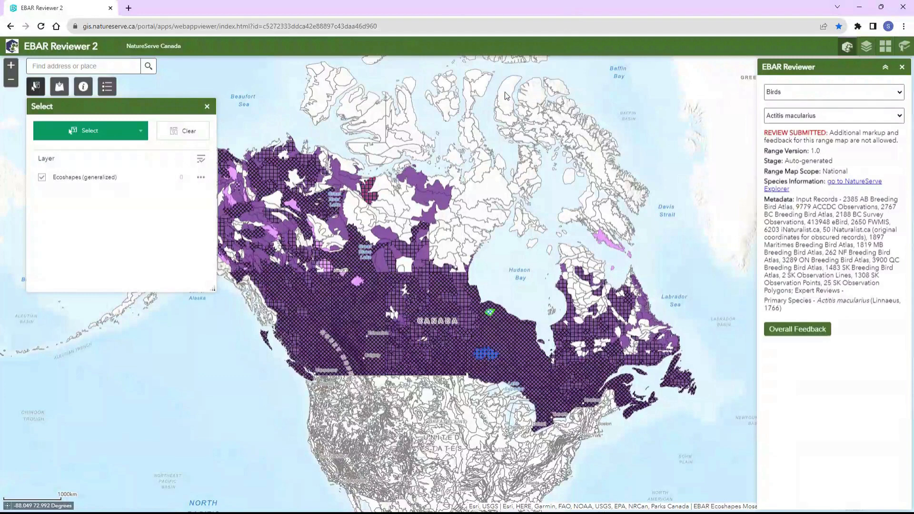